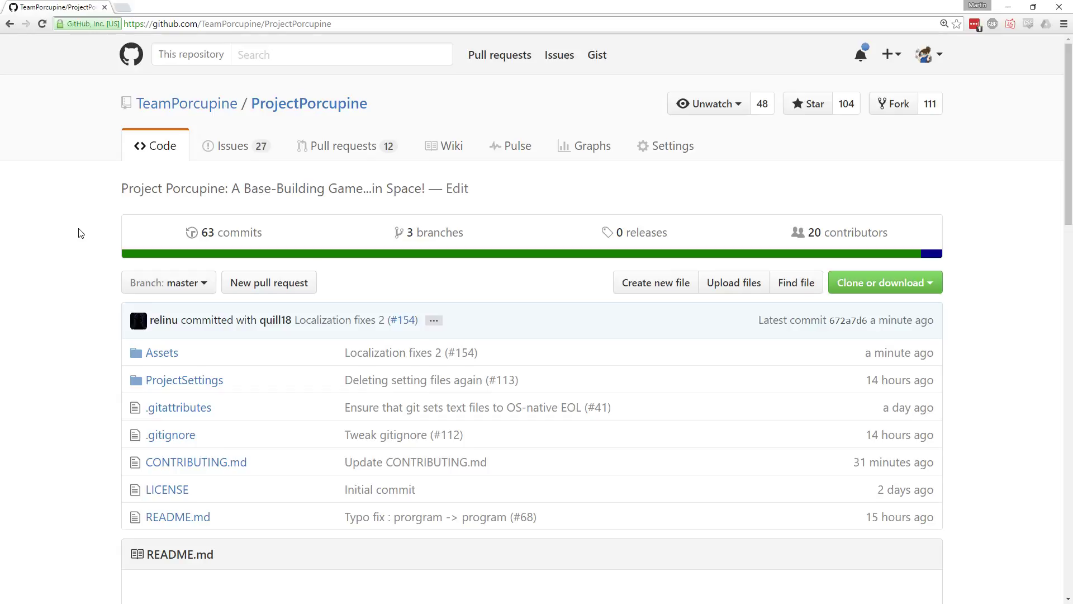
# - Check the branch list on the repository page and stay on master
pyautogui.scroll(-1, 79, 228)
pyautogui.scroll(1, 79, 227)
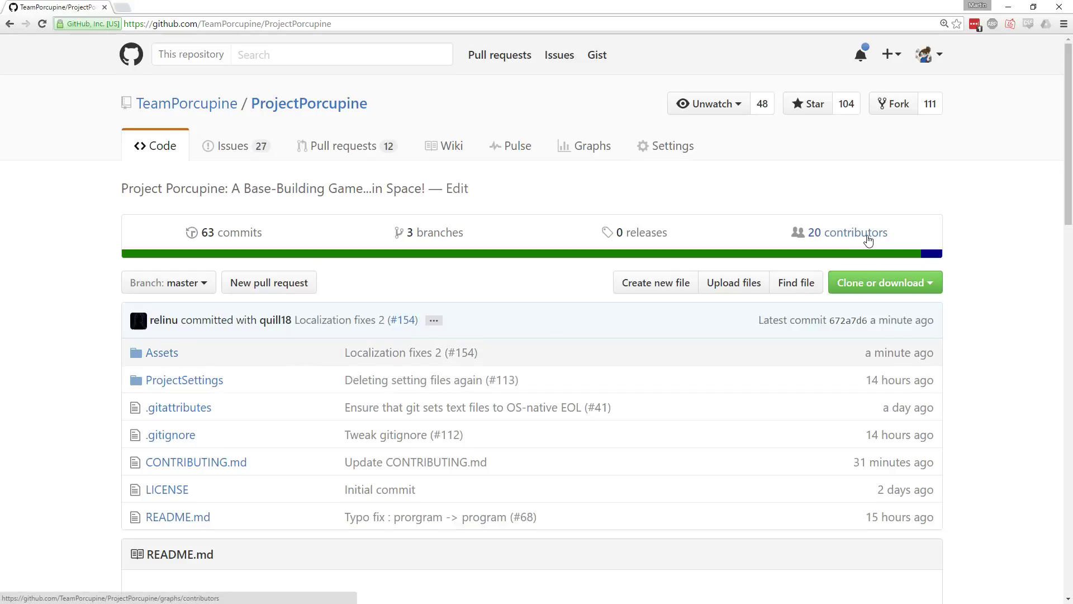
pyautogui.click(166, 290)
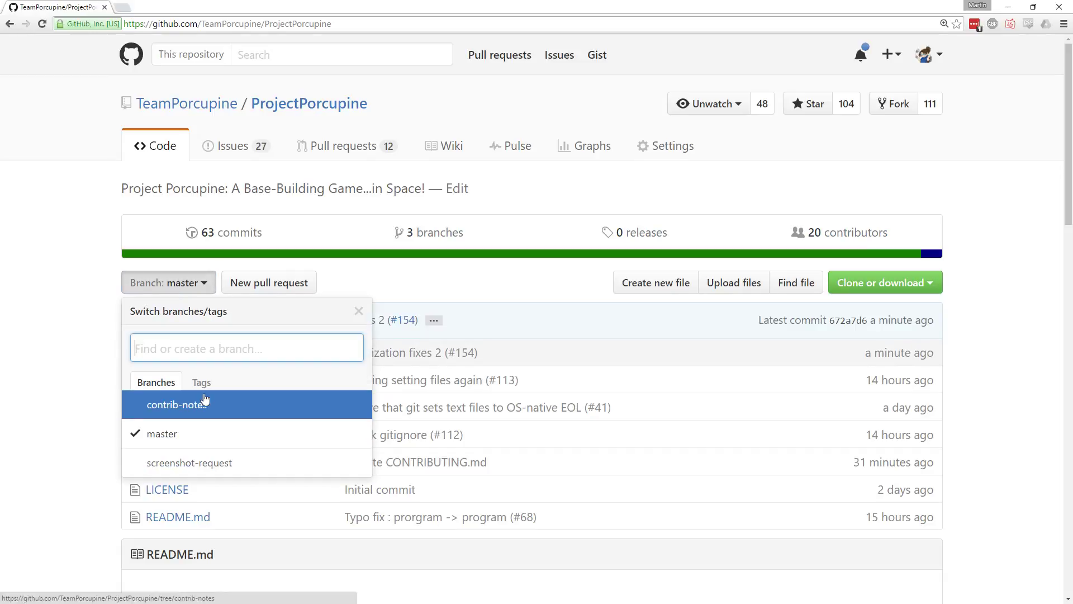
pyautogui.click(41, 376)
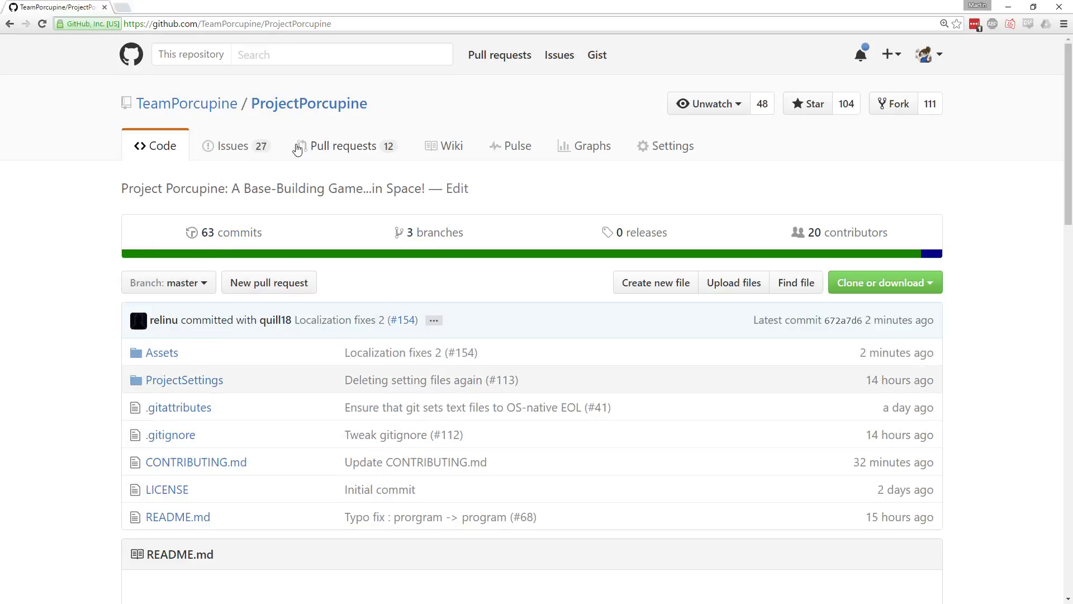
# - Browse the 27 open issues, glance at the Wiki, and return to Issues
pyautogui.click(245, 155)
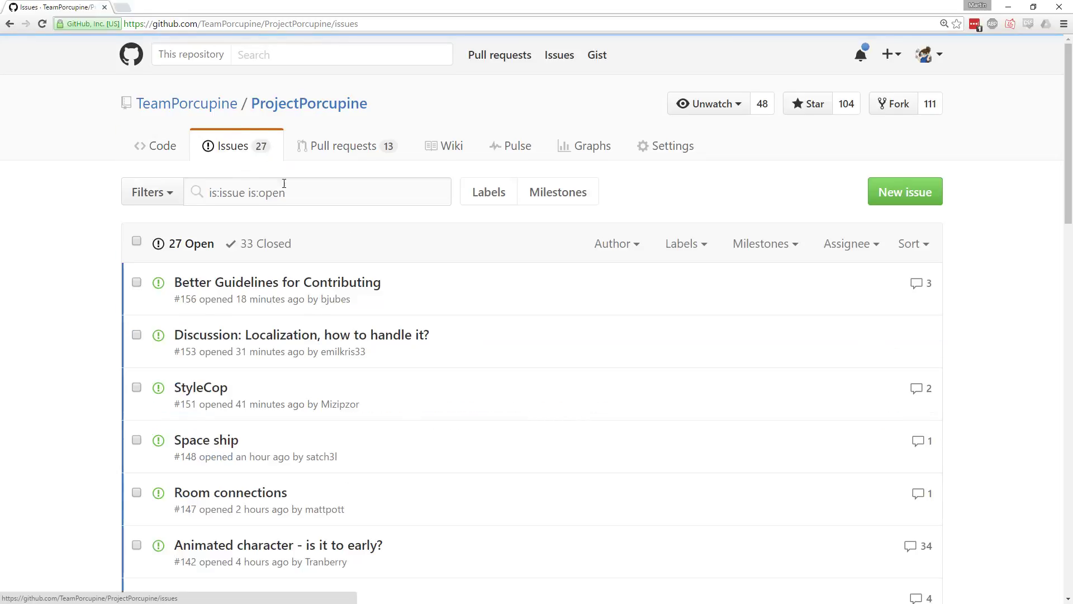
pyautogui.scroll(-9, 367, 283)
pyautogui.scroll(-5, 541, 367)
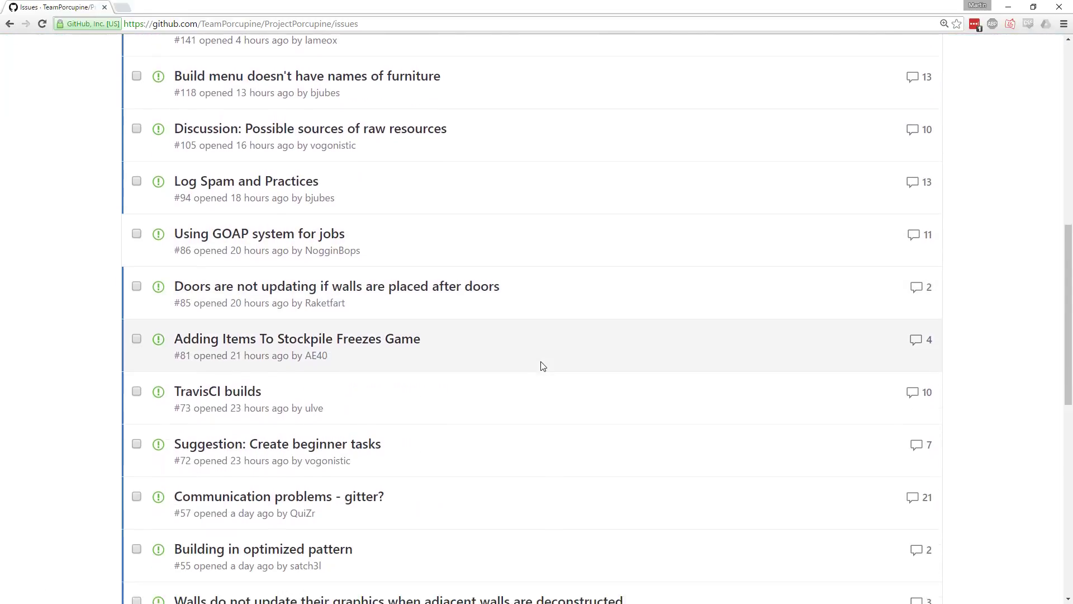
pyautogui.scroll(15, 542, 371)
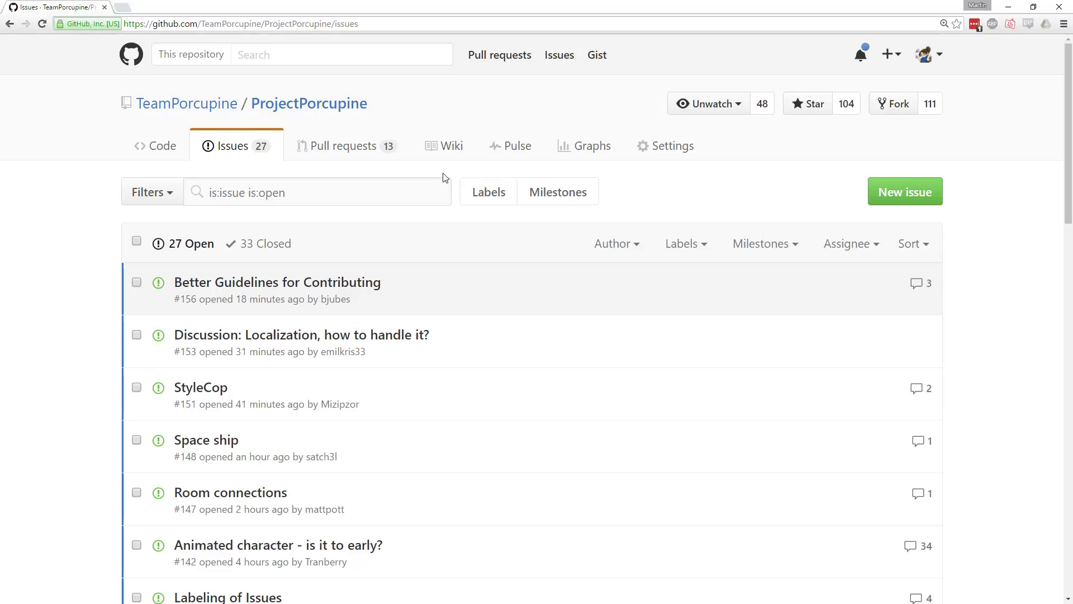
pyautogui.click(448, 149)
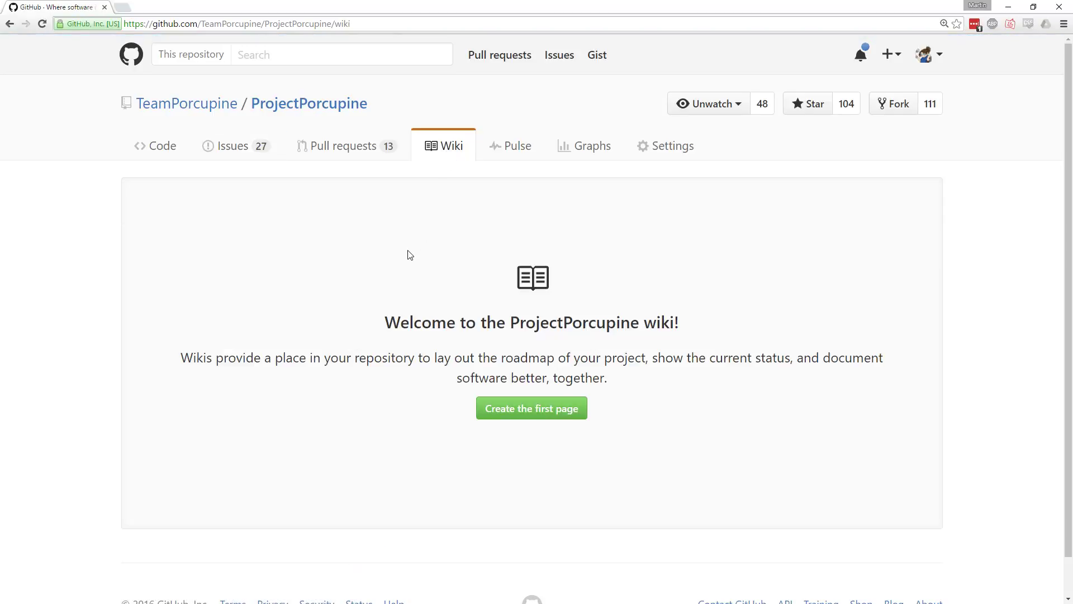
pyautogui.click(260, 151)
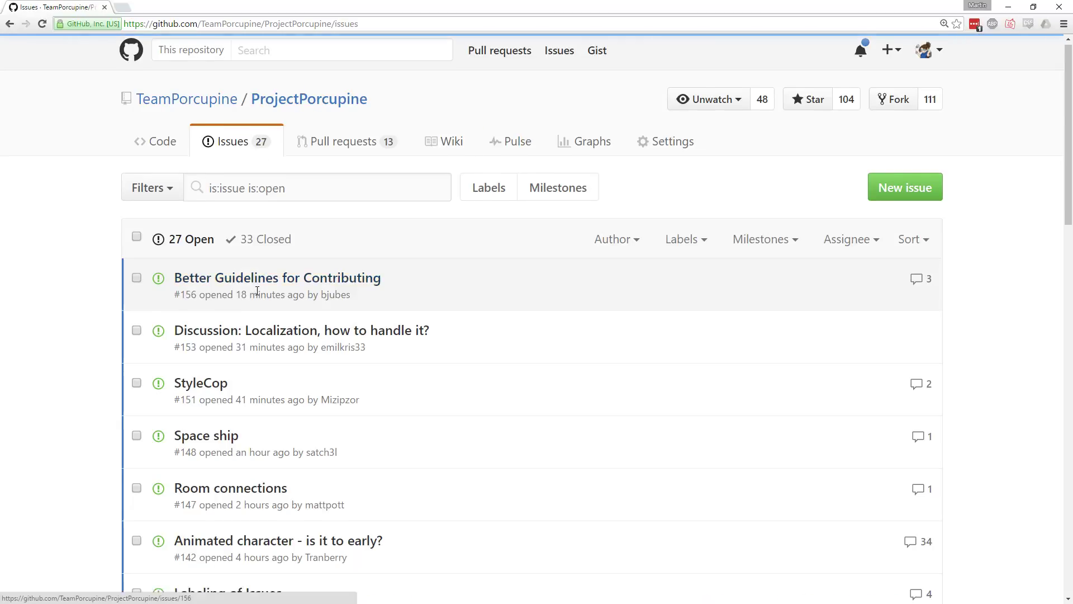
pyautogui.scroll(-5, 527, 367)
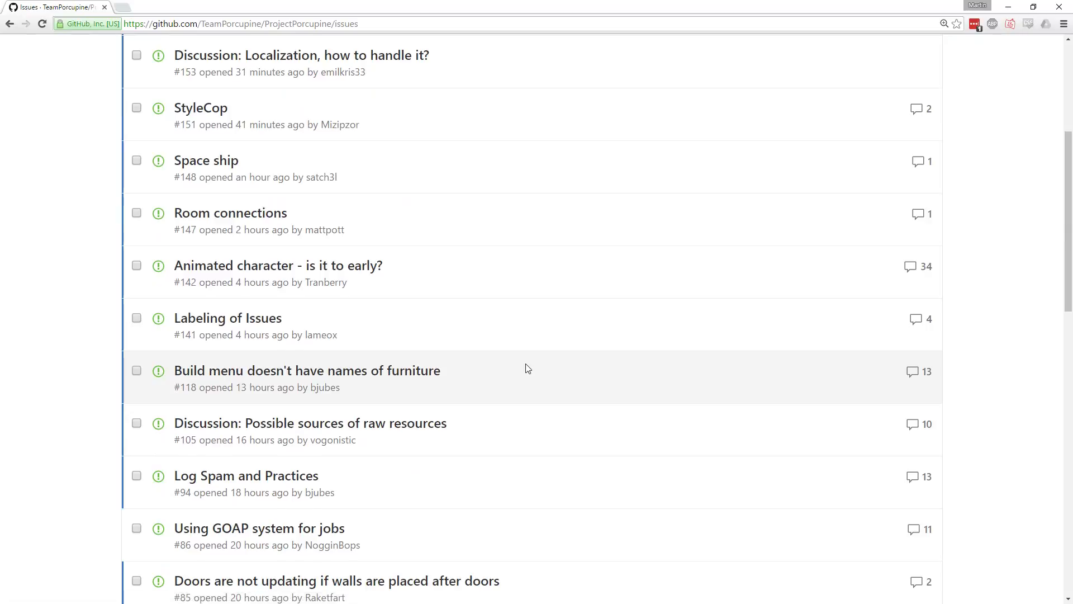
pyautogui.scroll(5, 526, 366)
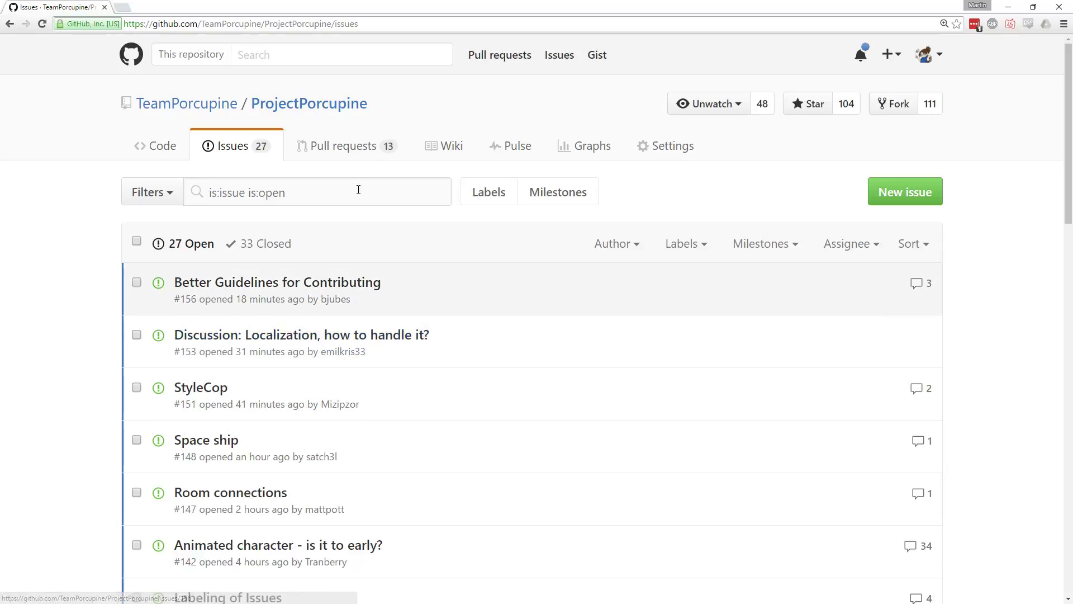
# - Scroll the 63-commit history from the Code page, then list the 13 open pull requests
pyautogui.click(175, 154)
pyautogui.click(238, 234)
pyautogui.scroll(-4, 422, 256)
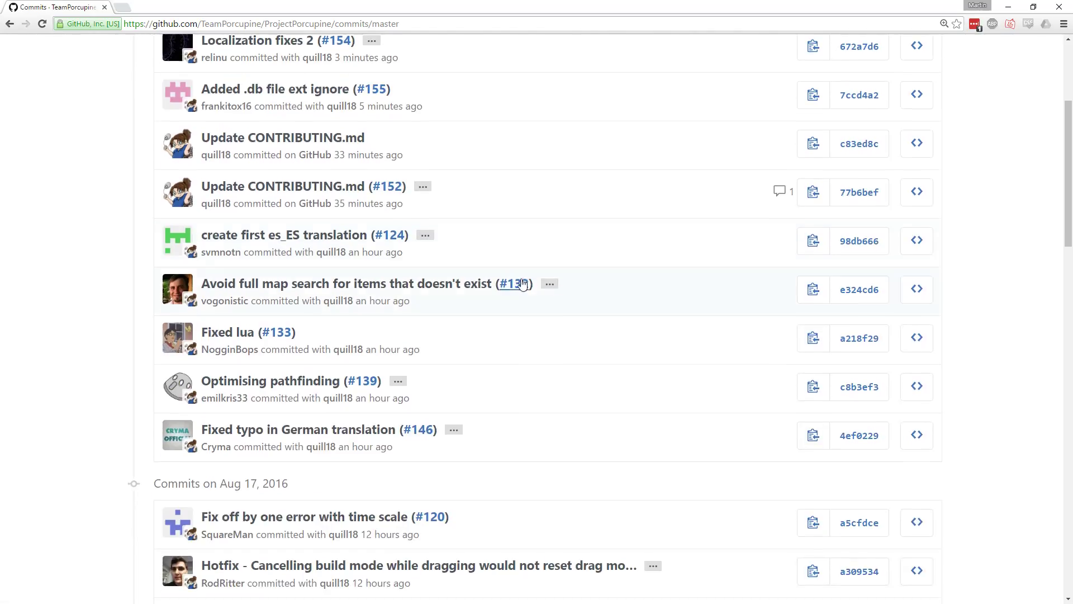
pyautogui.scroll(-6, 444, 280)
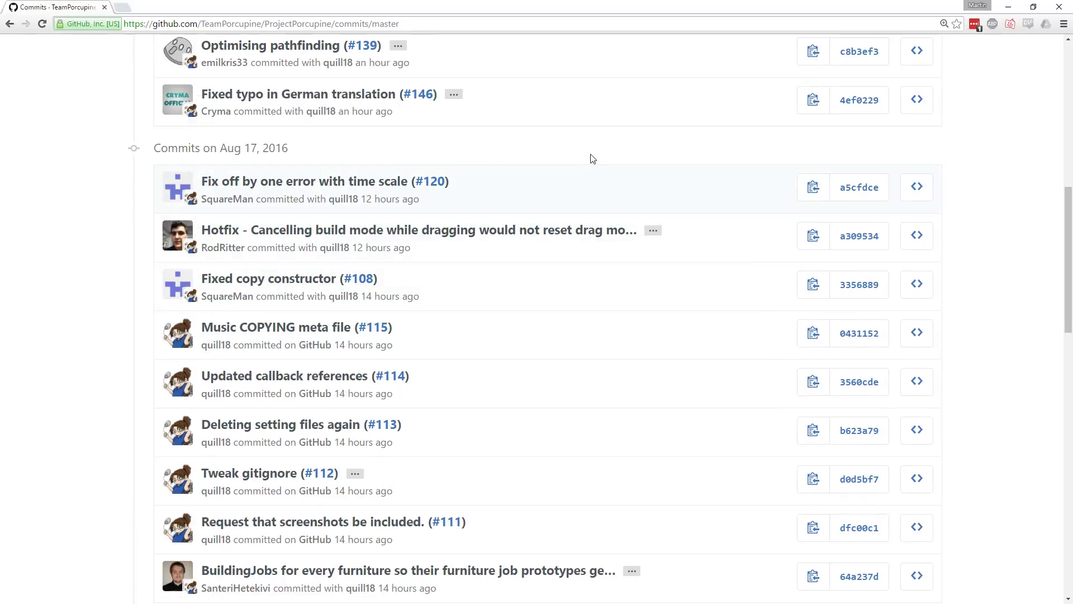
pyautogui.scroll(10, 592, 159)
pyautogui.click(343, 153)
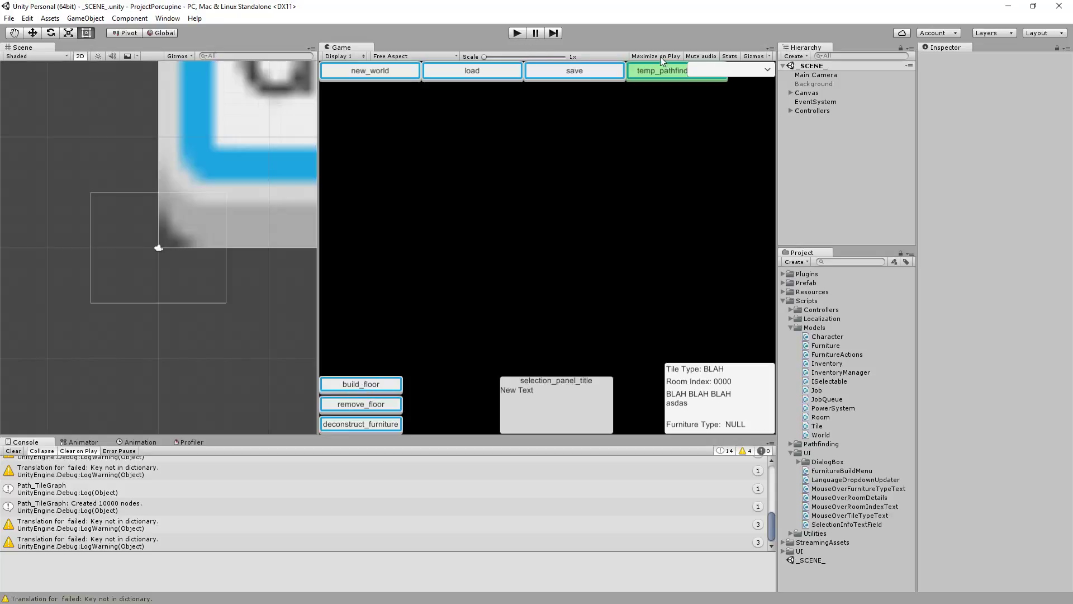
# - Start play mode and switch the game language to de_DE, es_ES, then en_US
pyautogui.click(517, 33)
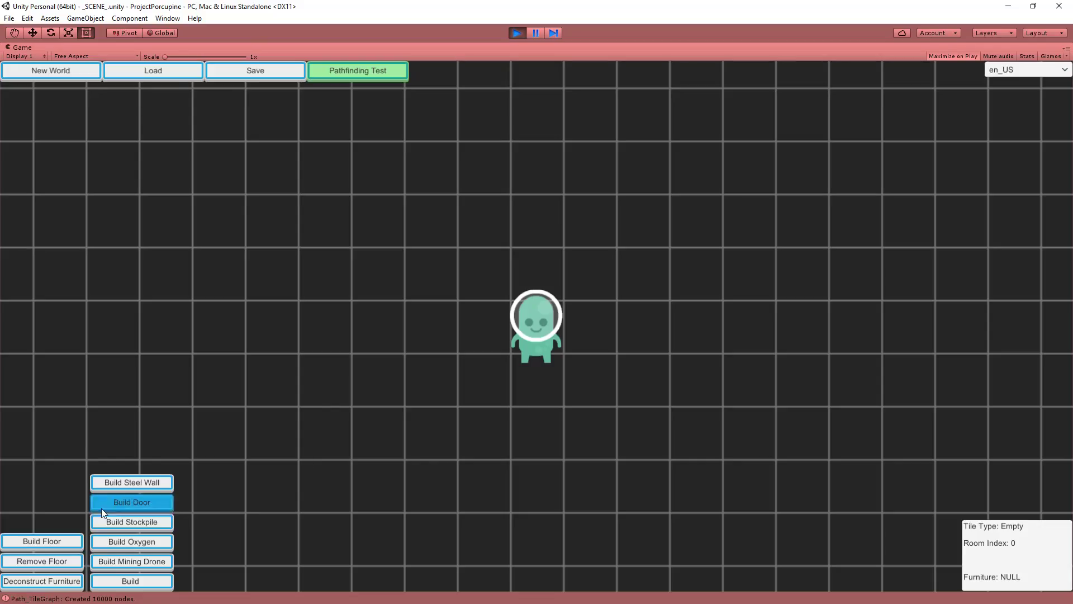
pyautogui.click(1039, 73)
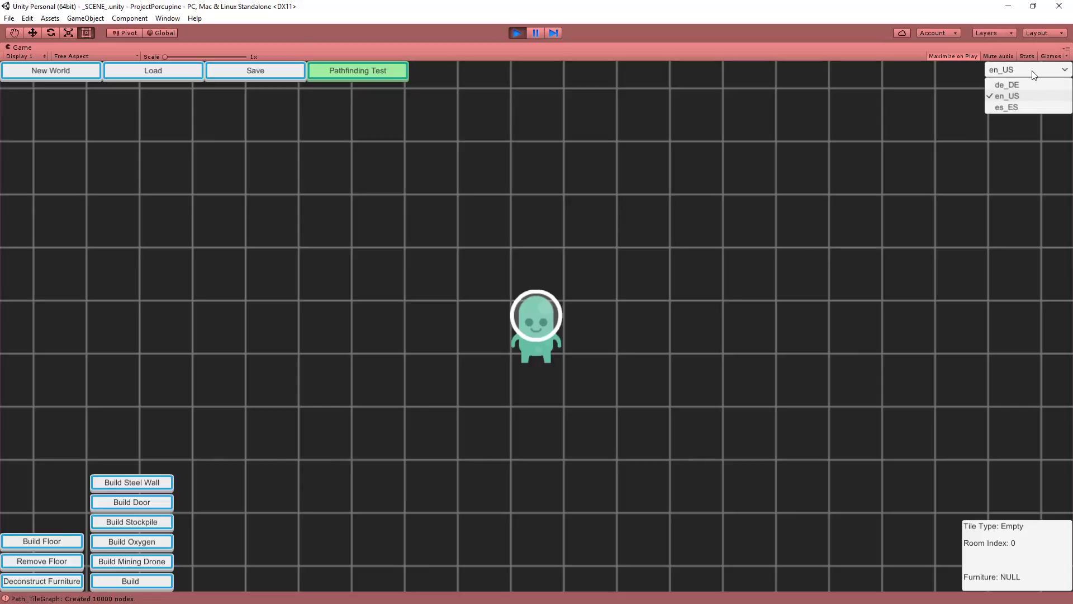
pyautogui.click(1011, 84)
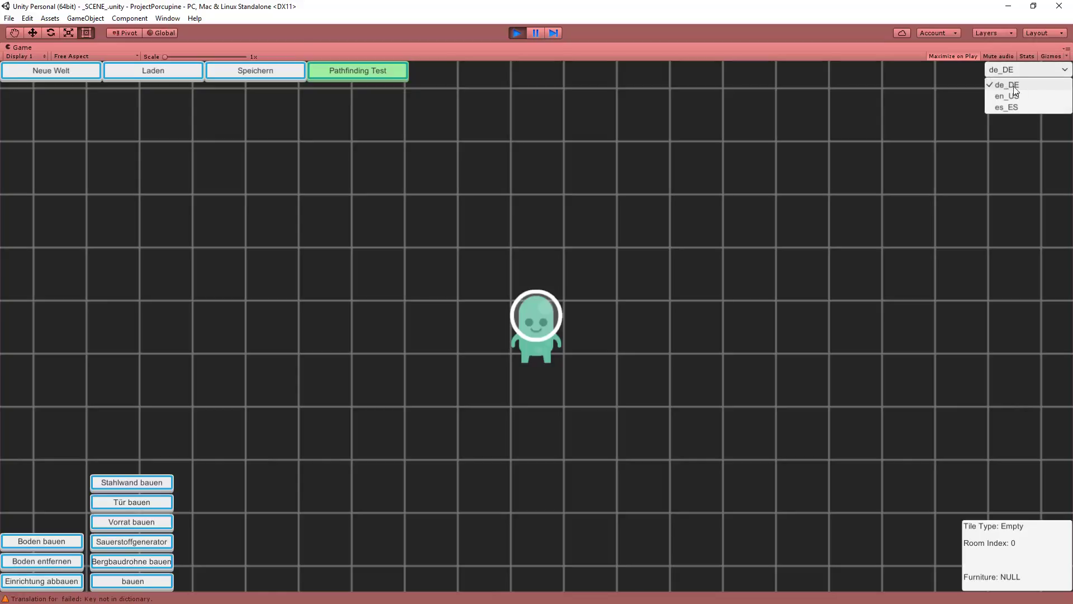
pyautogui.click(1009, 107)
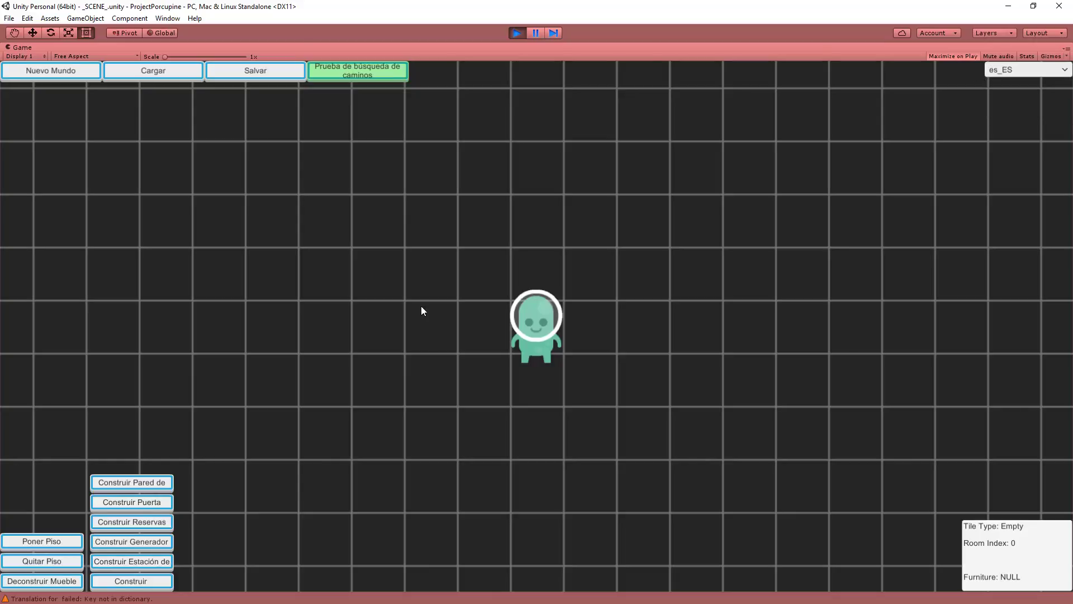
pyautogui.click(1021, 72)
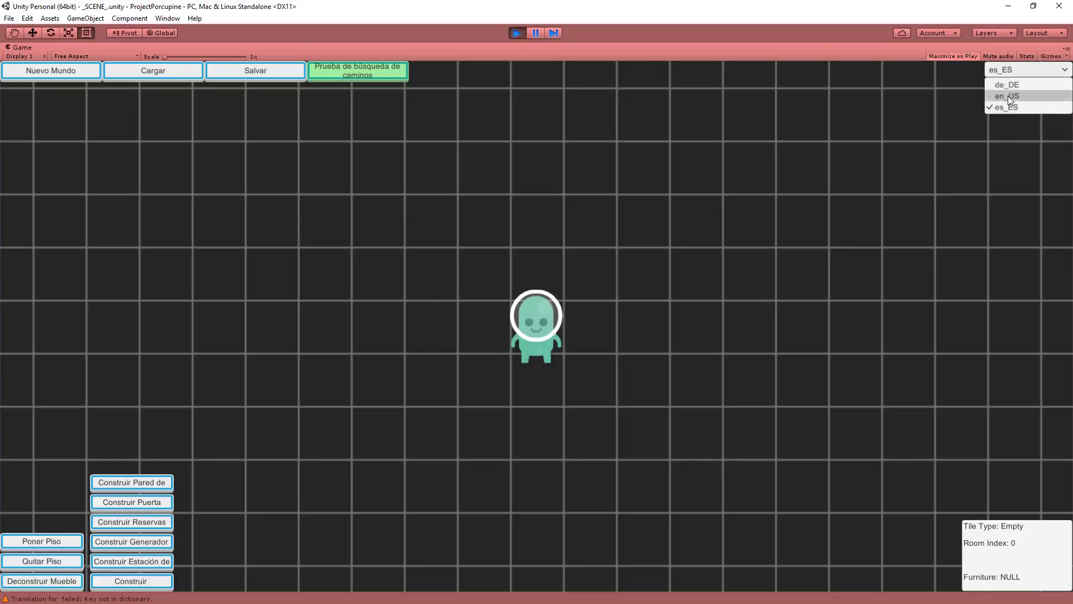
pyautogui.click(1008, 96)
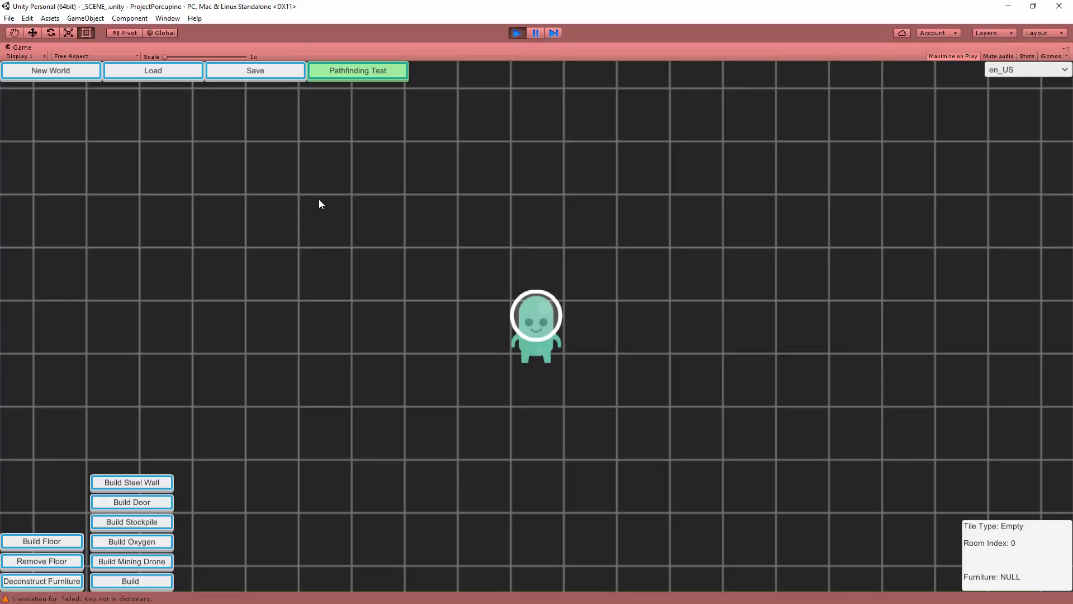
# - Lay a block of floor tiles across the grid near the character
pyautogui.click(291, 80)
pyautogui.click(79, 536)
pyautogui.moveTo(447, 184); pyautogui.dragTo(767, 506)
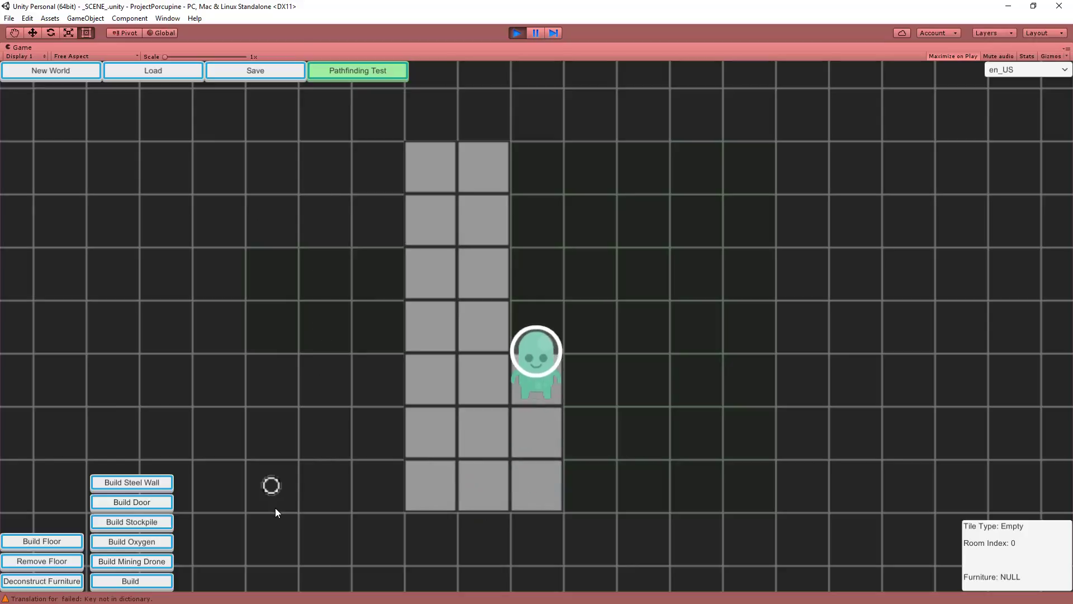
# - Place a Power Generator on the new floor and select it
pyautogui.click(122, 583)
pyautogui.click(474, 283)
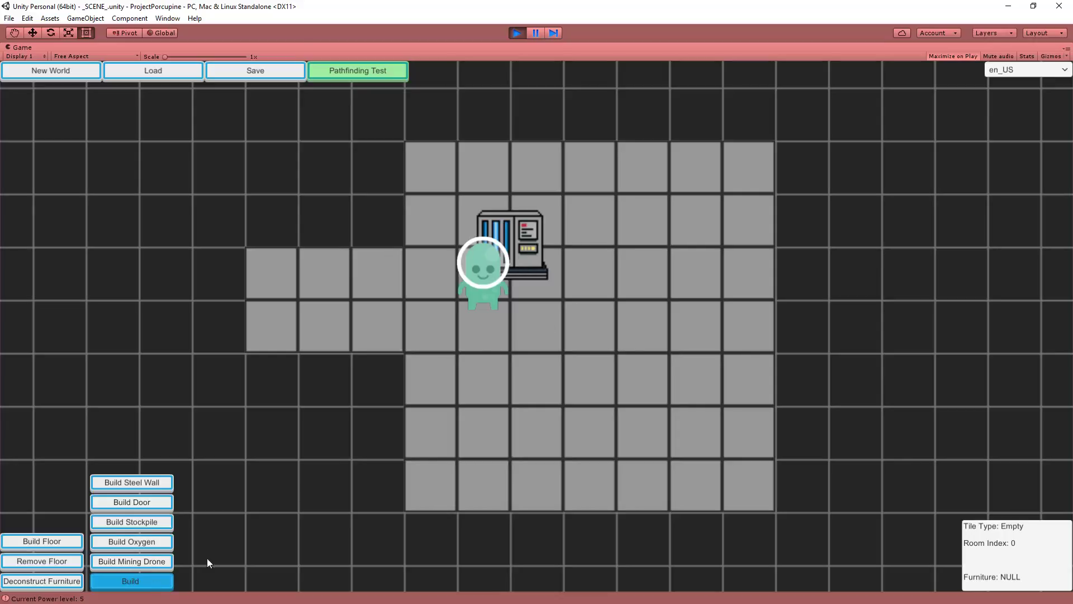
pyautogui.click(536, 237)
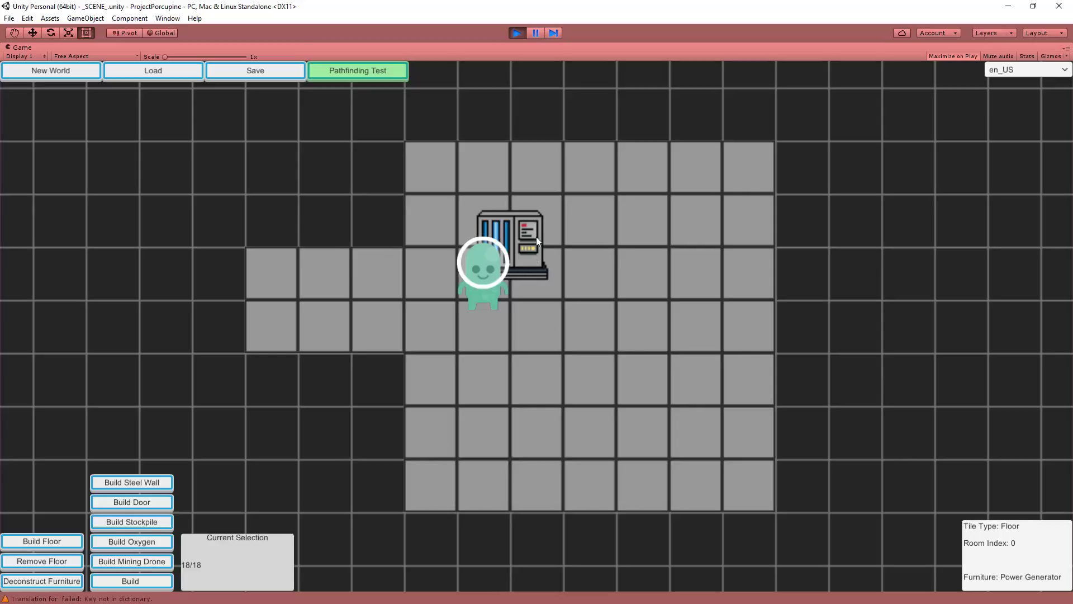
# - Cycle the selected tile back to the generator and generate the Pathfinding Test map
pyautogui.click(530, 230)
pyautogui.click(529, 233)
pyautogui.click(337, 79)
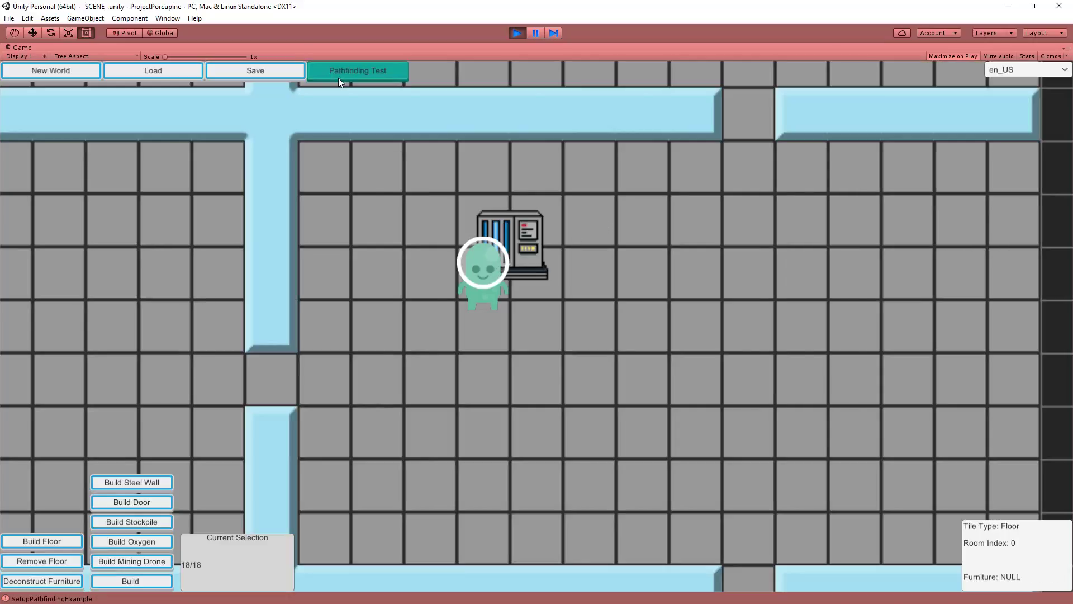
pyautogui.scroll(-3, 703, 279)
pyautogui.scroll(2, 608, 323)
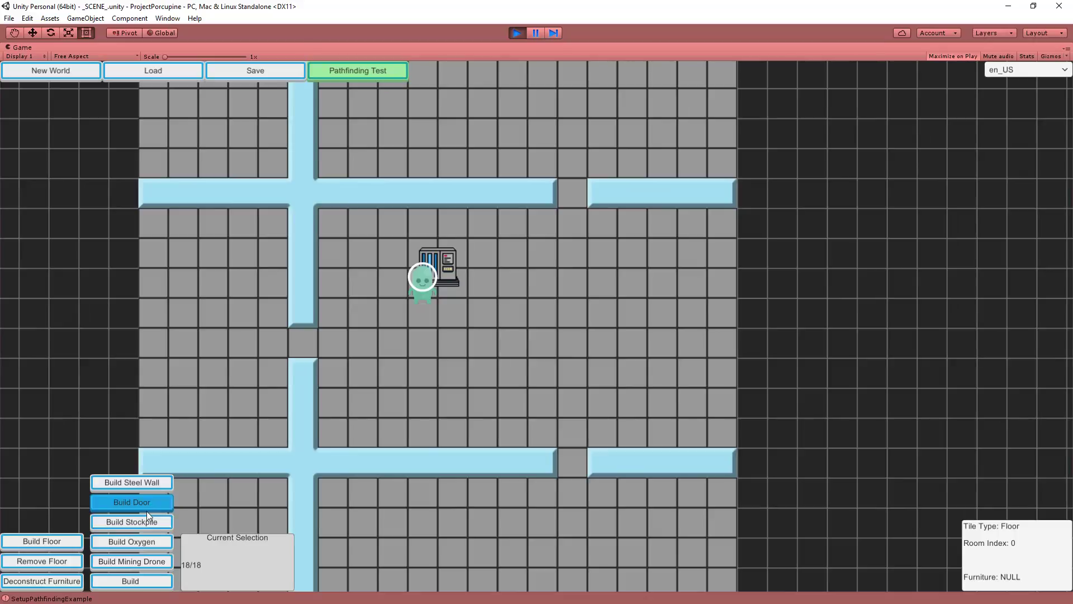
# - Queue a door in the wall tile above the generator
pyautogui.click(148, 481)
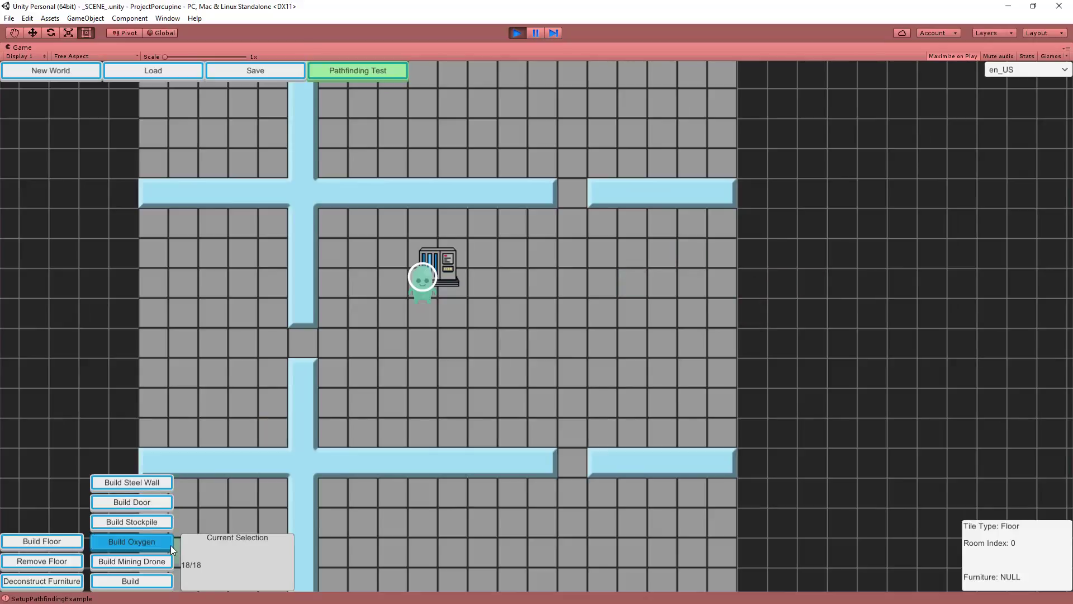
pyautogui.click(129, 502)
pyautogui.click(417, 198)
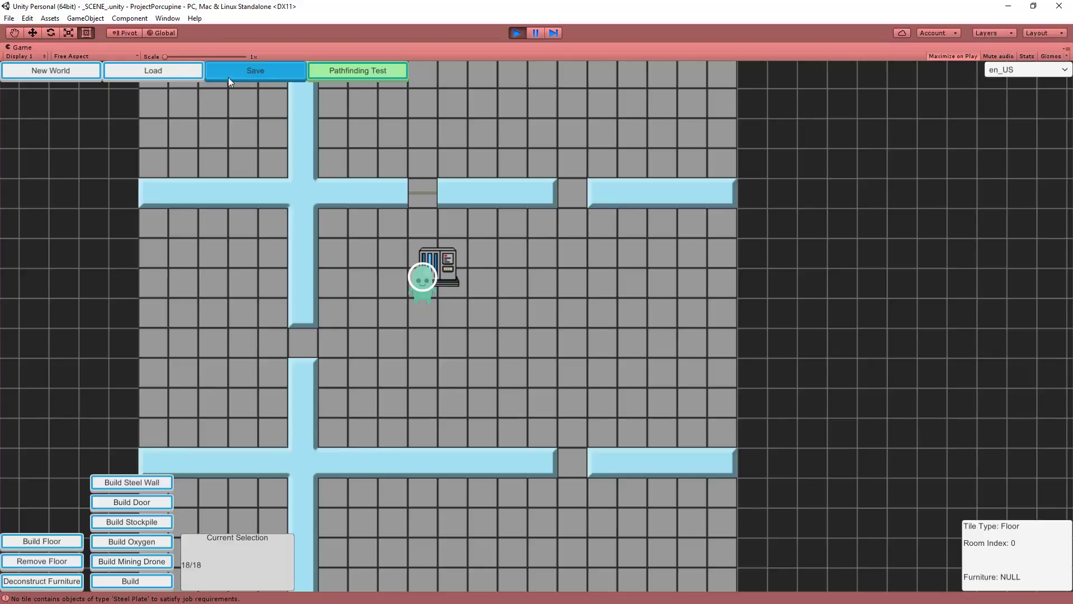
# - Save the running game under the name 'test'
pyautogui.click(155, 75)
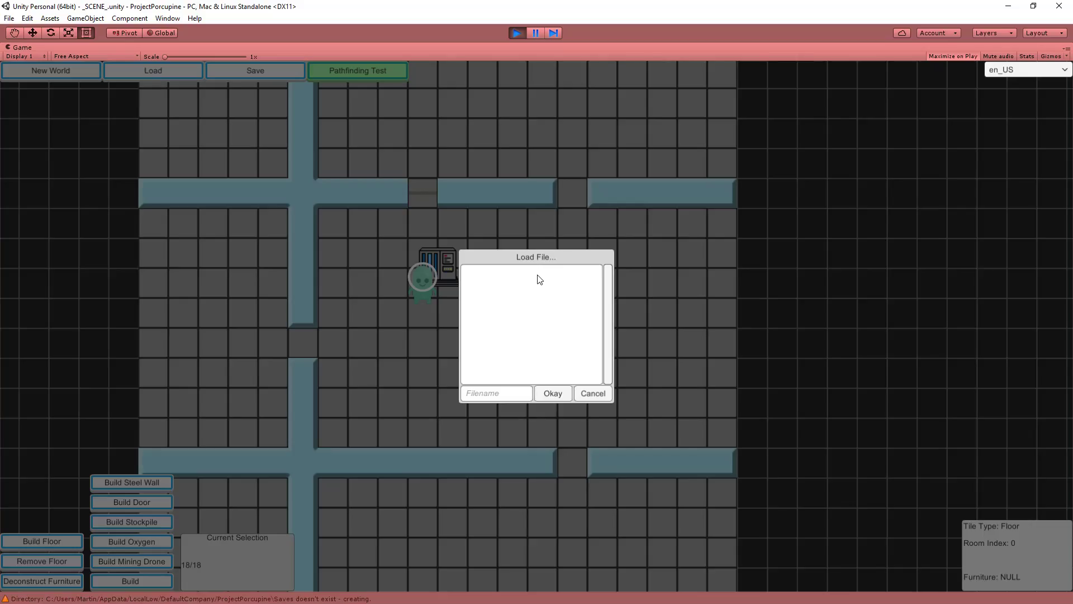
pyautogui.click(594, 394)
pyautogui.click(283, 73)
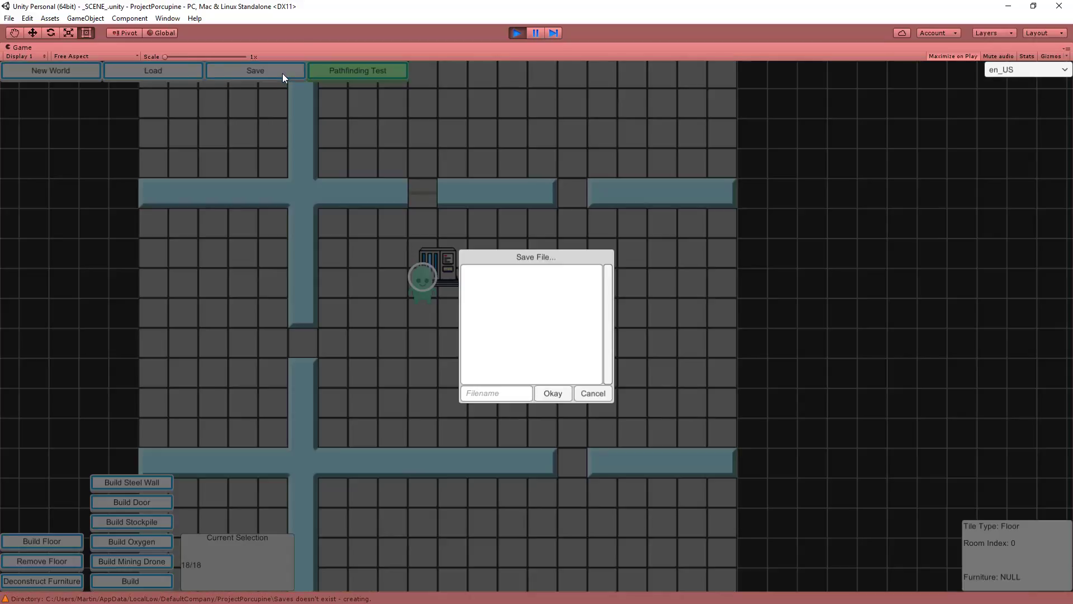
pyautogui.click(473, 392)
pyautogui.write('test')
pyautogui.click(546, 398)
# - Reopen the Load File dialog and pick the 'test' save
pyautogui.click(185, 71)
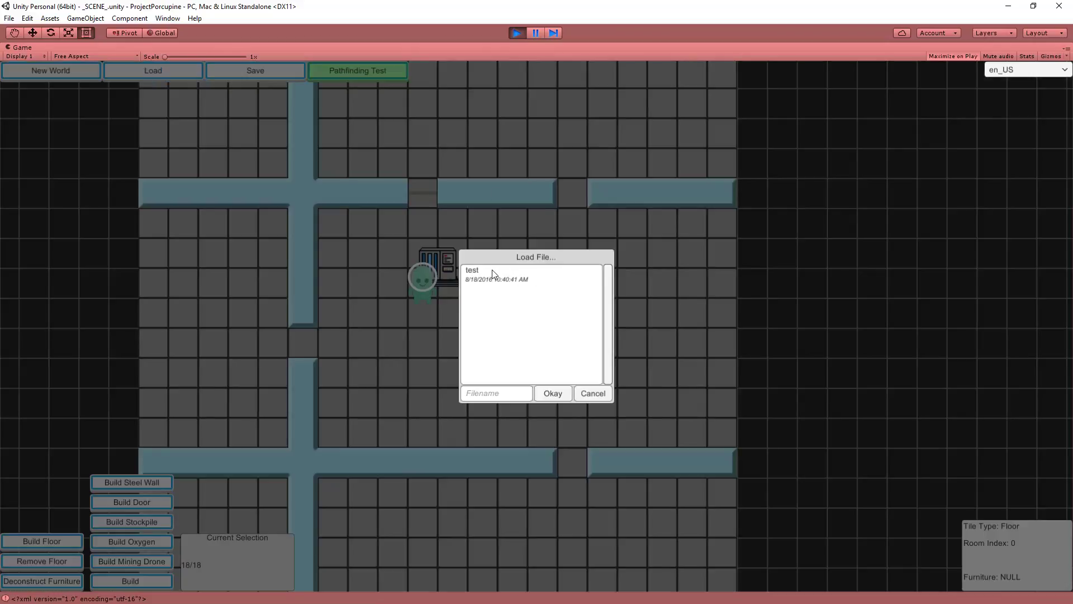
pyautogui.click(545, 394)
pyautogui.click(175, 77)
pyautogui.click(478, 274)
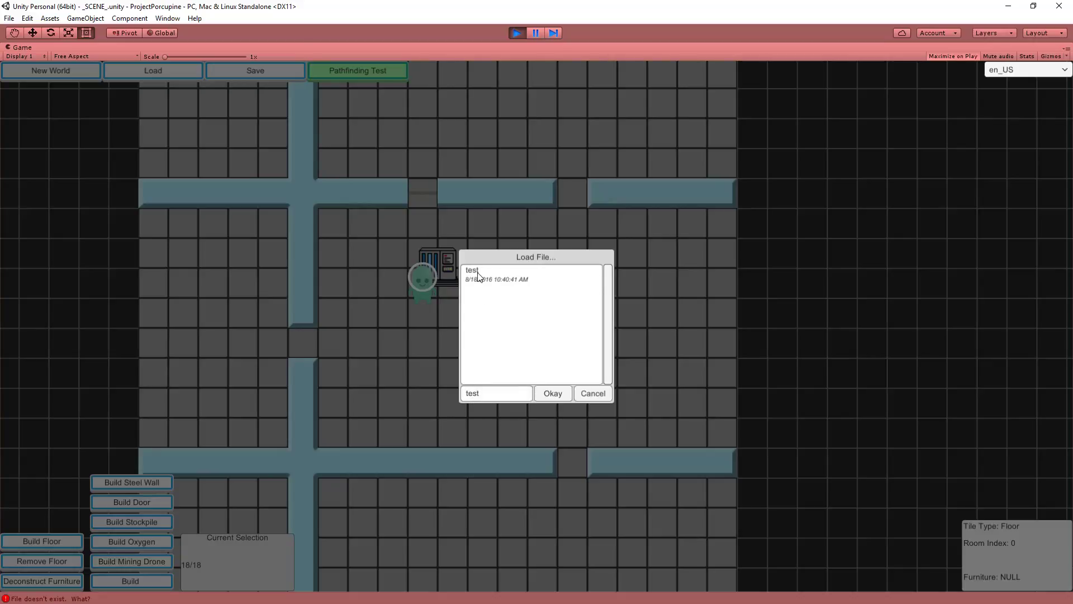
# - Load the 'test' world and place doors in the upper and left wall gaps
pyautogui.click(557, 397)
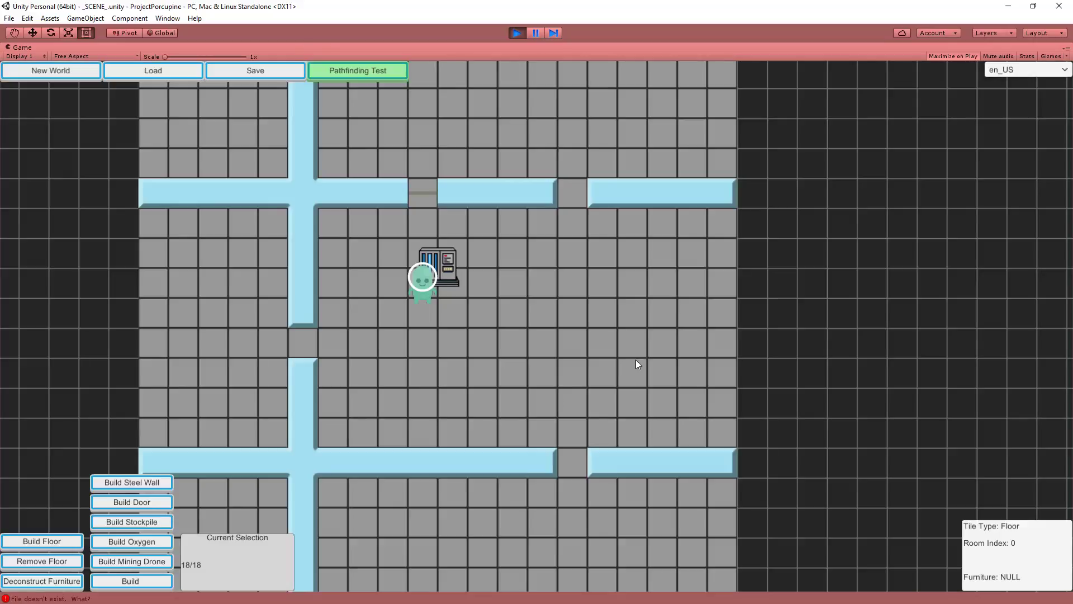
pyautogui.scroll(5, 573, 389)
pyautogui.scroll(-5, 709, 297)
pyautogui.click(166, 502)
pyautogui.click(467, 194)
pyautogui.click(338, 251)
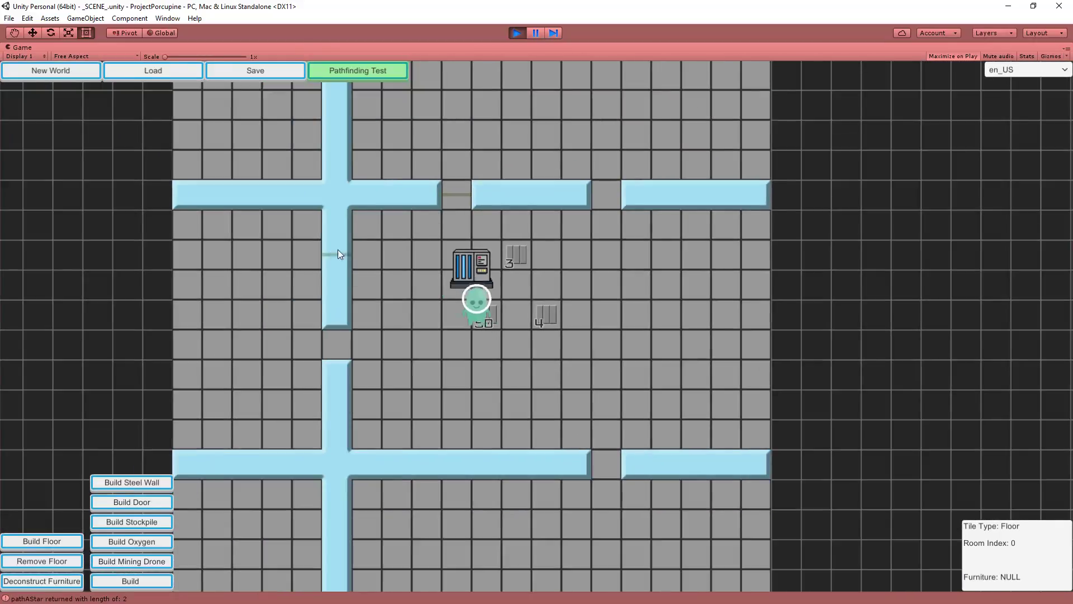
# - Fill the remaining gaps with steel walls, including a column along the right edge
pyautogui.click(146, 484)
pyautogui.click(342, 346)
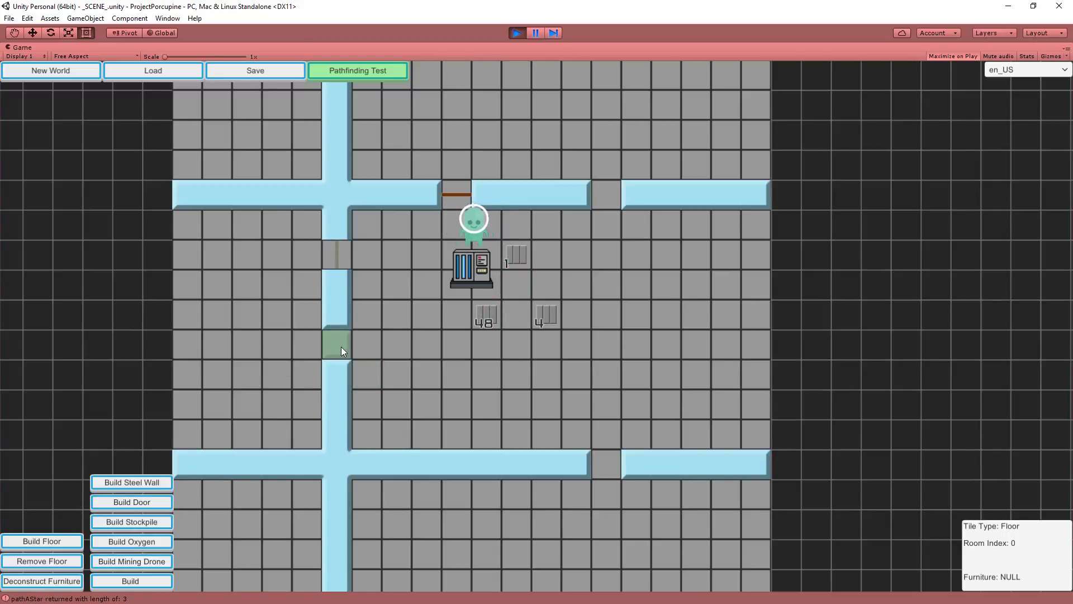
pyautogui.click(600, 204)
pyautogui.click(605, 461)
pyautogui.moveTo(756, 224); pyautogui.dragTo(753, 439)
pyautogui.click(379, 254)
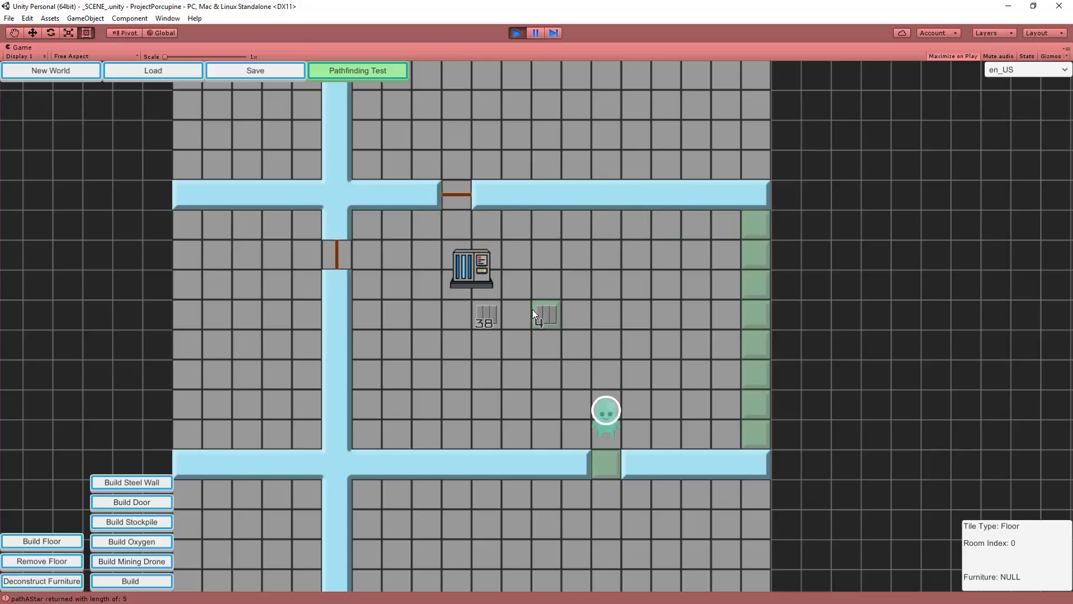
# - Pan and zoom around the map to follow the worker building the walls
pyautogui.moveTo(673, 310); pyautogui.dragTo(517, 306)
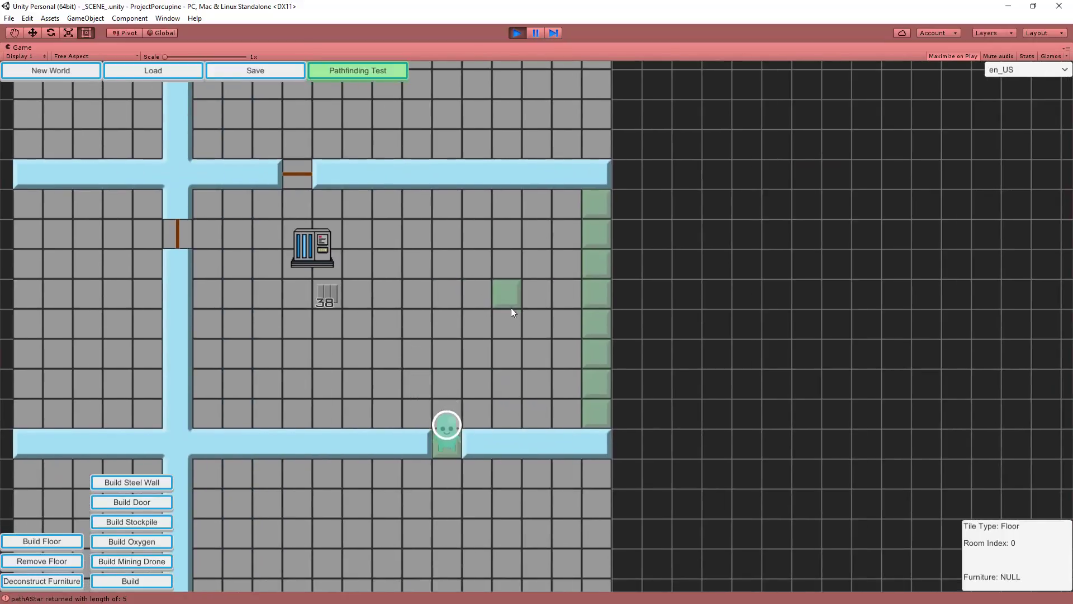
pyautogui.scroll(-2, 427, 348)
pyautogui.scroll(2, 421, 327)
pyautogui.moveTo(420, 328); pyautogui.dragTo(503, 313)
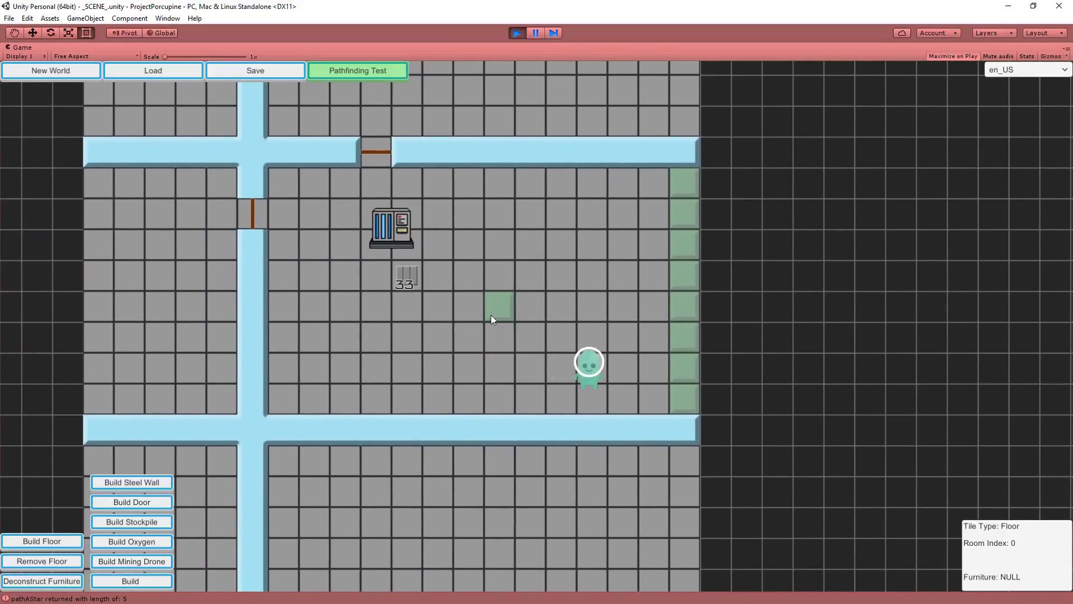
pyautogui.scroll(-1, 546, 323)
pyautogui.moveTo(573, 311); pyautogui.dragTo(492, 359)
pyautogui.scroll(1, 487, 356)
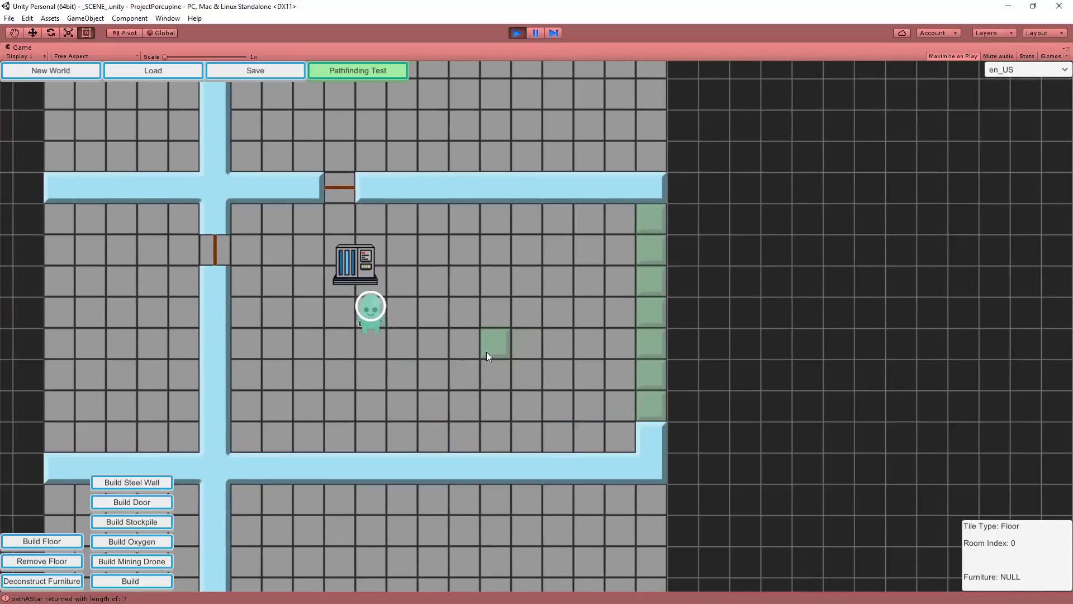
pyautogui.scroll(-3, 436, 268)
pyautogui.scroll(3, 444, 264)
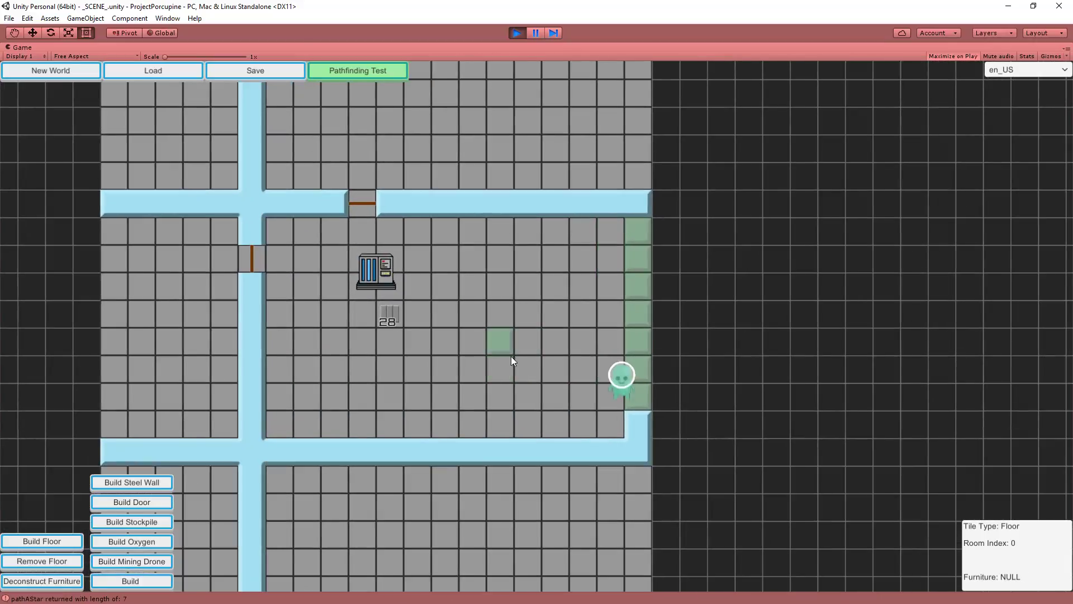
pyautogui.moveTo(508, 356); pyautogui.dragTo(532, 359)
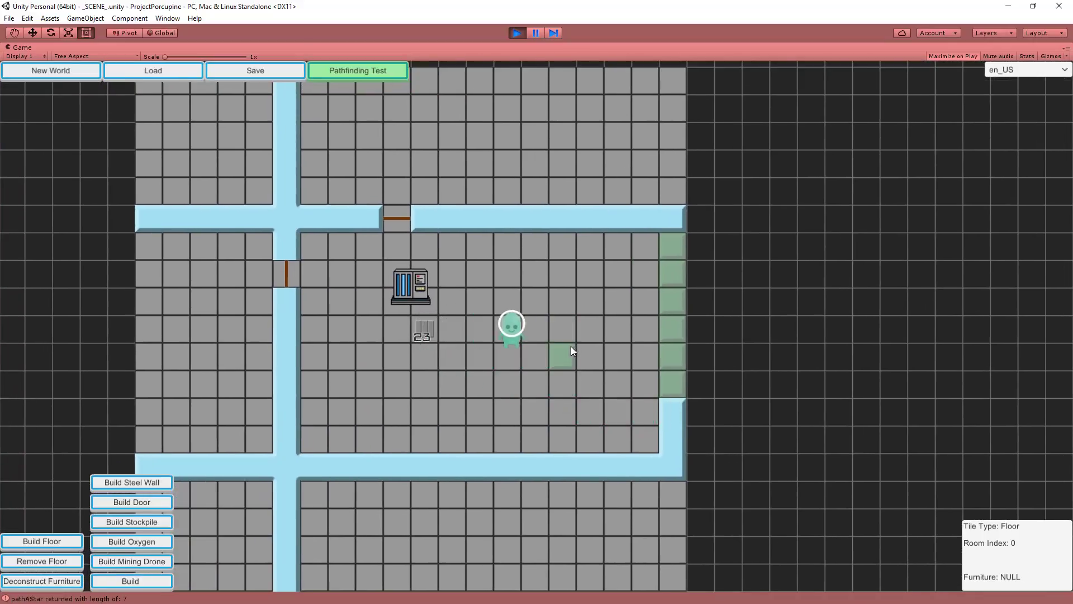
pyautogui.moveTo(569, 347); pyautogui.dragTo(467, 328)
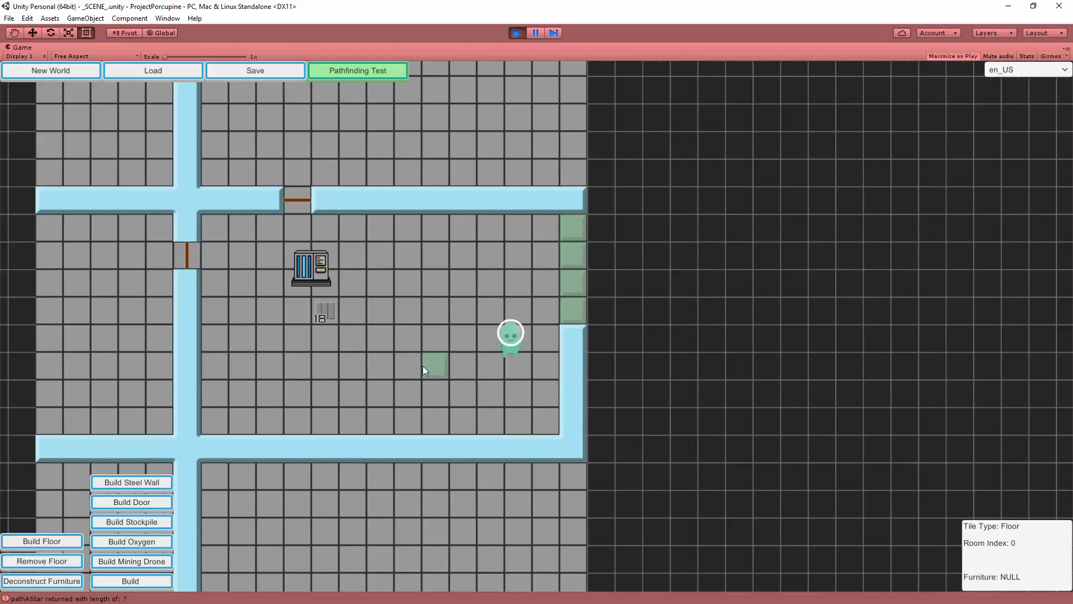
pyautogui.moveTo(452, 369); pyautogui.dragTo(586, 280)
pyautogui.scroll(-3, 585, 345)
pyautogui.scroll(5, 568, 347)
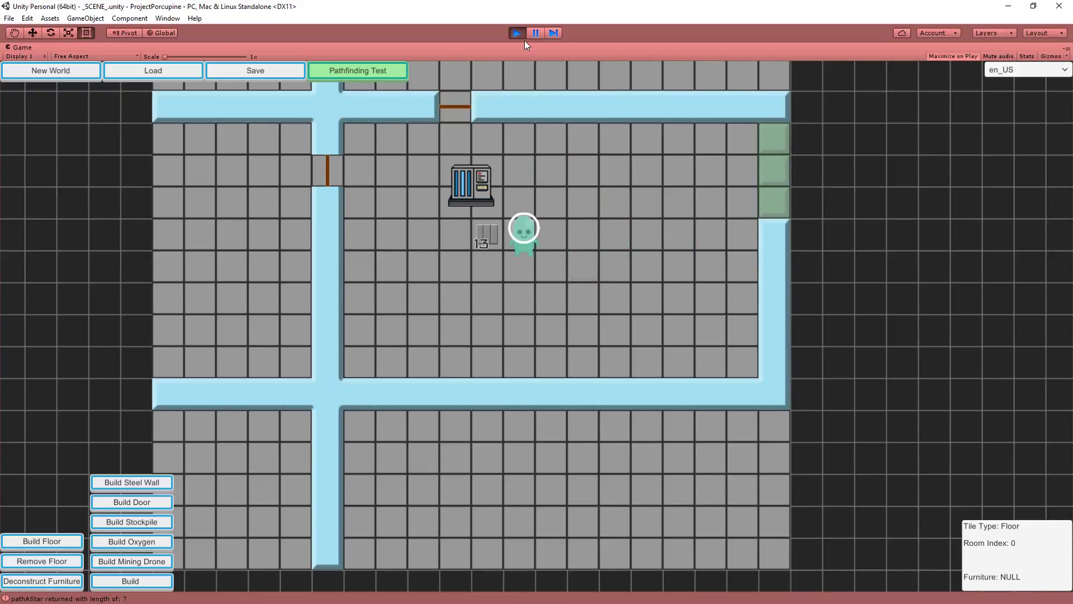
pyautogui.scroll(1, 564, 200)
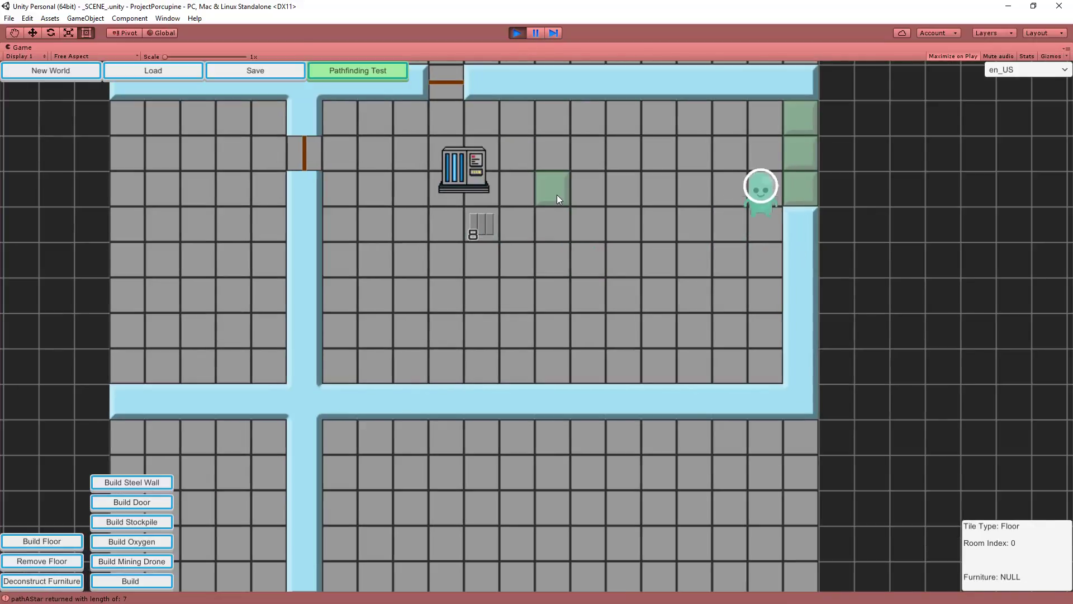
pyautogui.moveTo(557, 195); pyautogui.dragTo(521, 334)
pyautogui.scroll(-1, 521, 335)
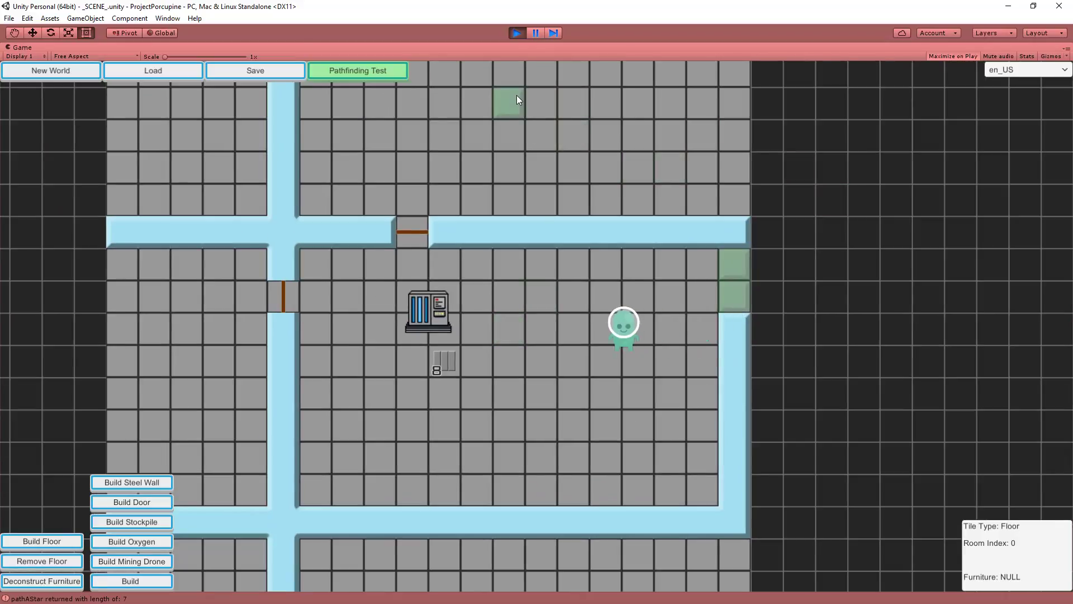
# - Set the interface language to de_DE, then back to en_US
pyautogui.click(1022, 70)
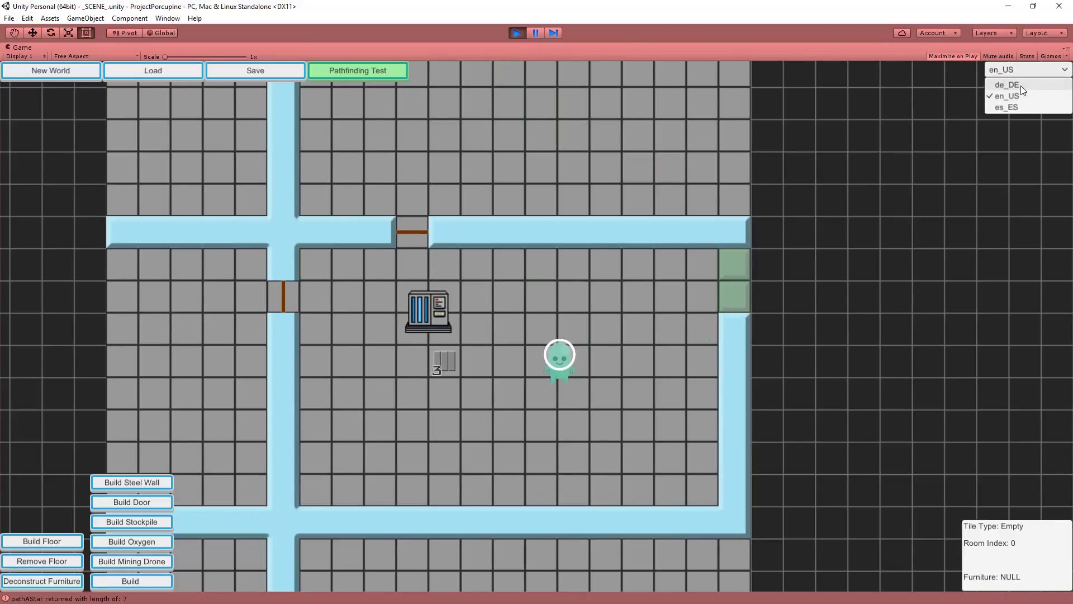
pyautogui.click(1021, 85)
pyautogui.click(1006, 68)
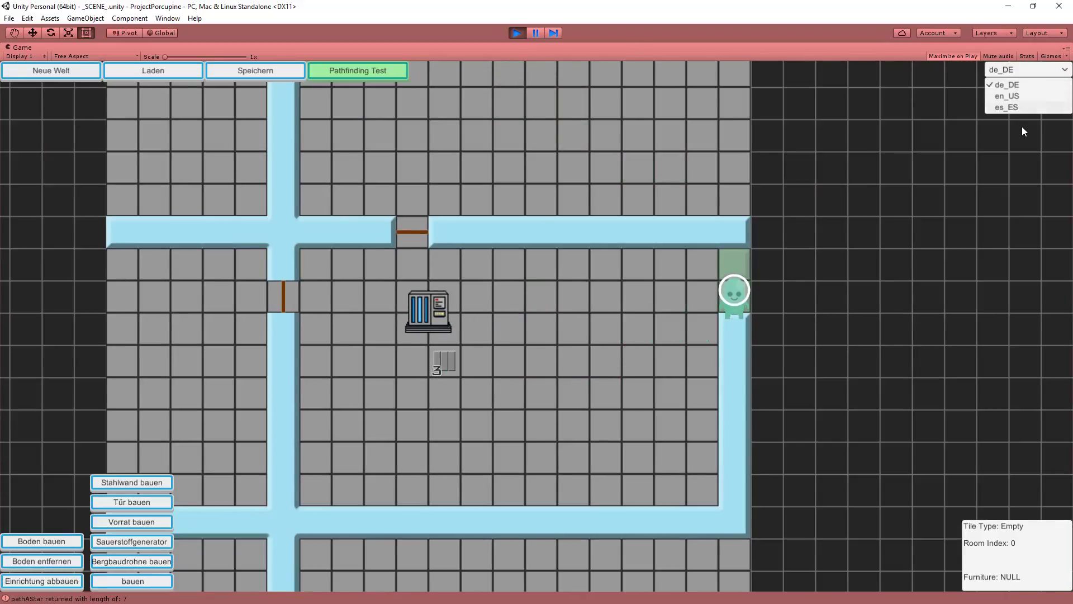
pyautogui.click(1021, 107)
pyautogui.click(1026, 67)
pyautogui.click(1015, 95)
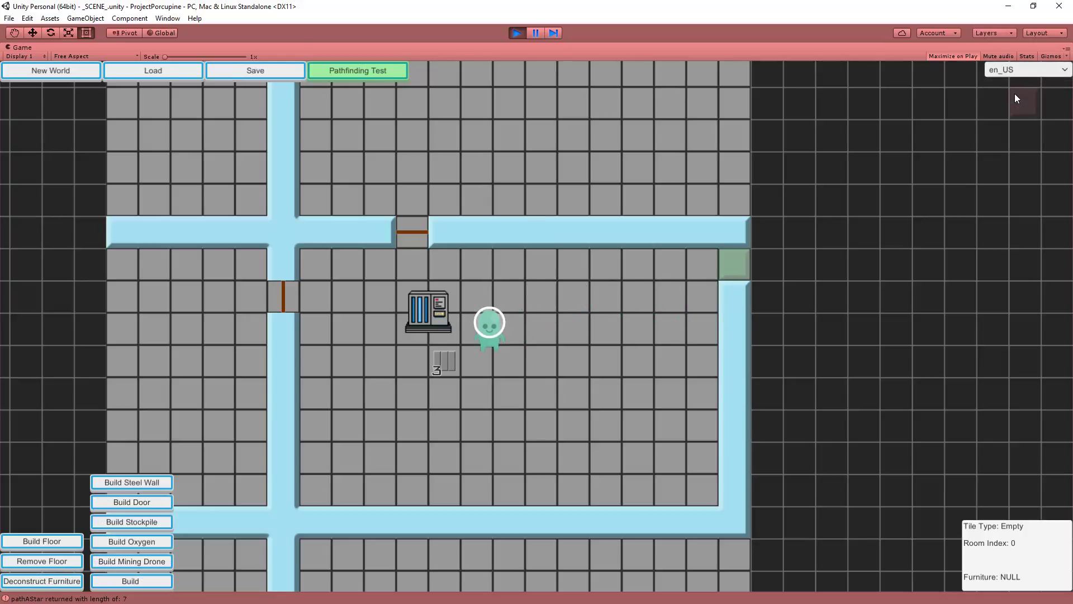
# - Pan the map to view the finished walls around the central room
pyautogui.press('a')
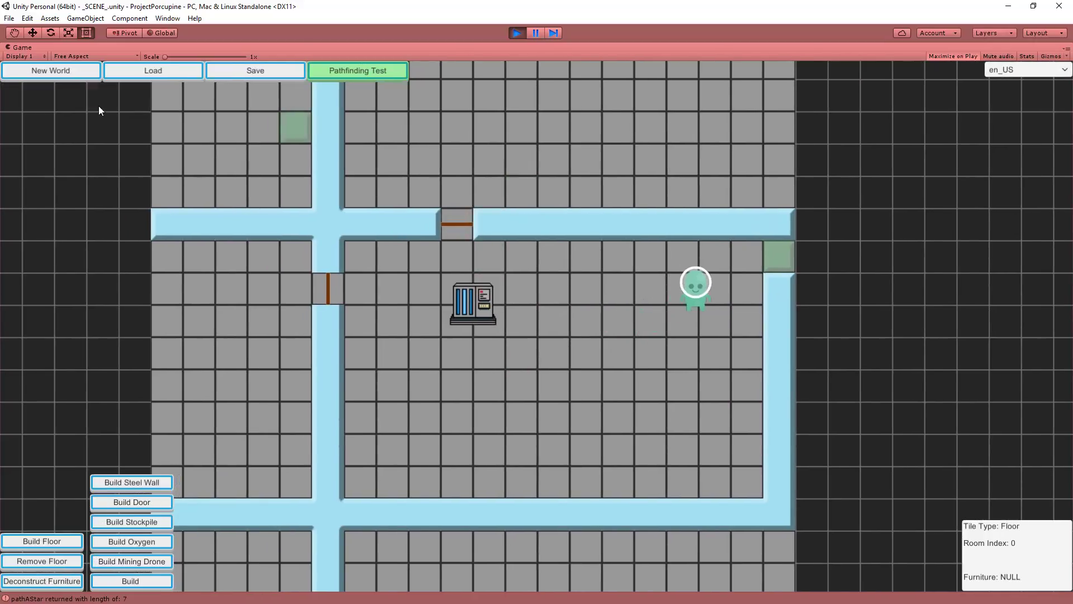
pyautogui.moveTo(539, 228); pyautogui.dragTo(467, 272)
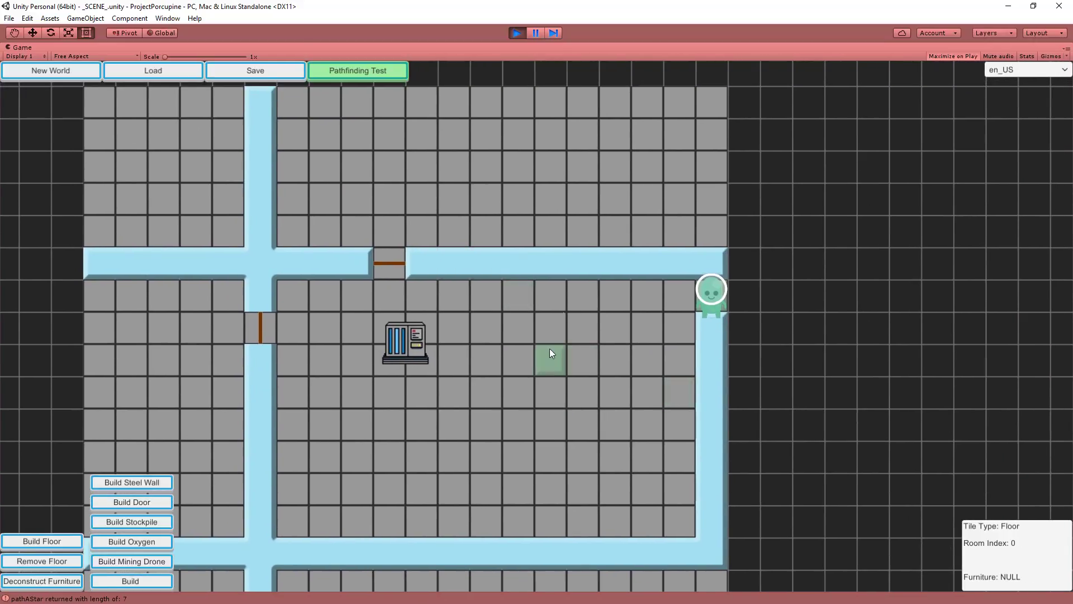
pyautogui.moveTo(553, 340); pyautogui.dragTo(573, 269)
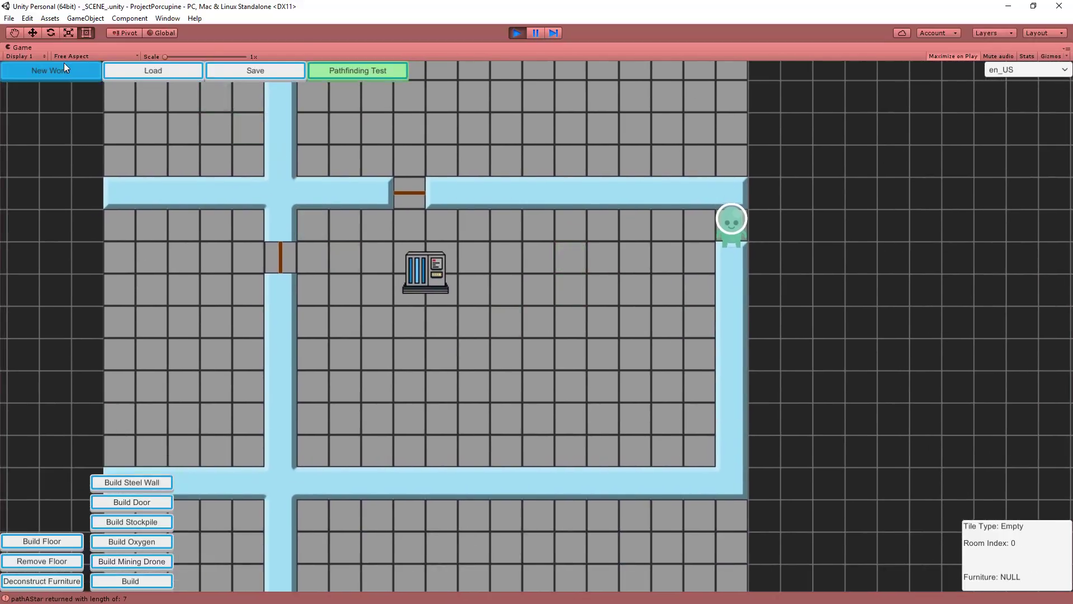
pyautogui.moveTo(528, 155); pyautogui.dragTo(532, 226)
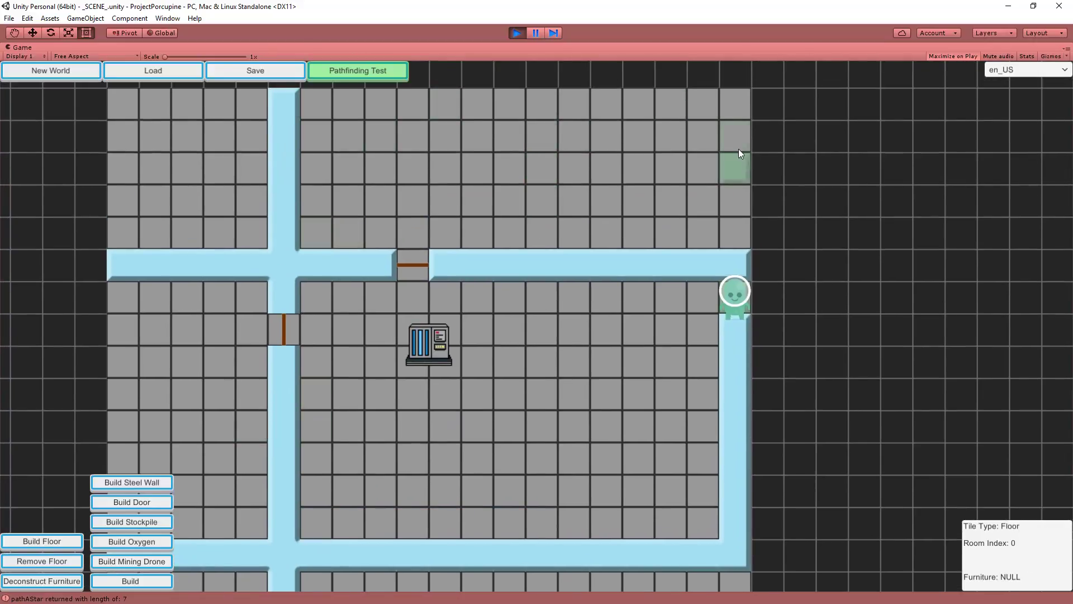
pyautogui.moveTo(473, 399); pyautogui.dragTo(539, 383)
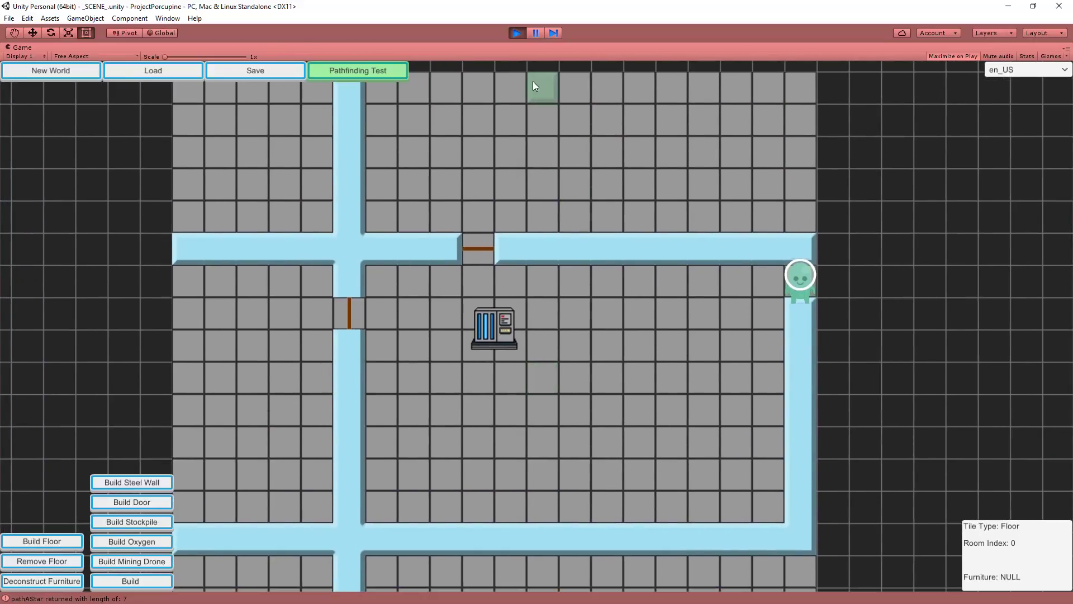
# - Stop play mode and open the _SCENE_ scene asset
pyautogui.click(512, 34)
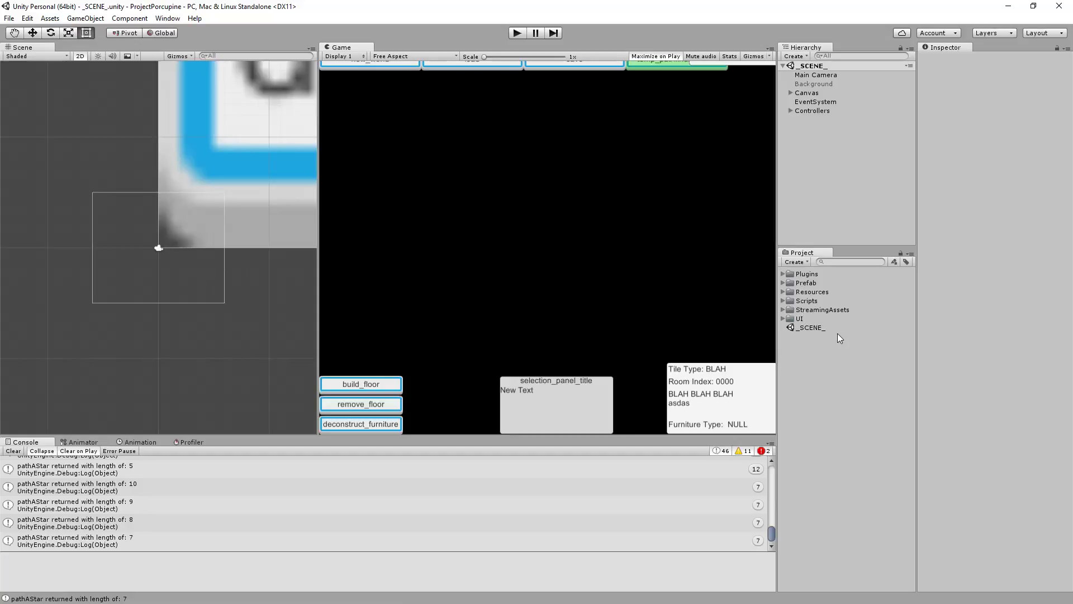
pyautogui.click(809, 327)
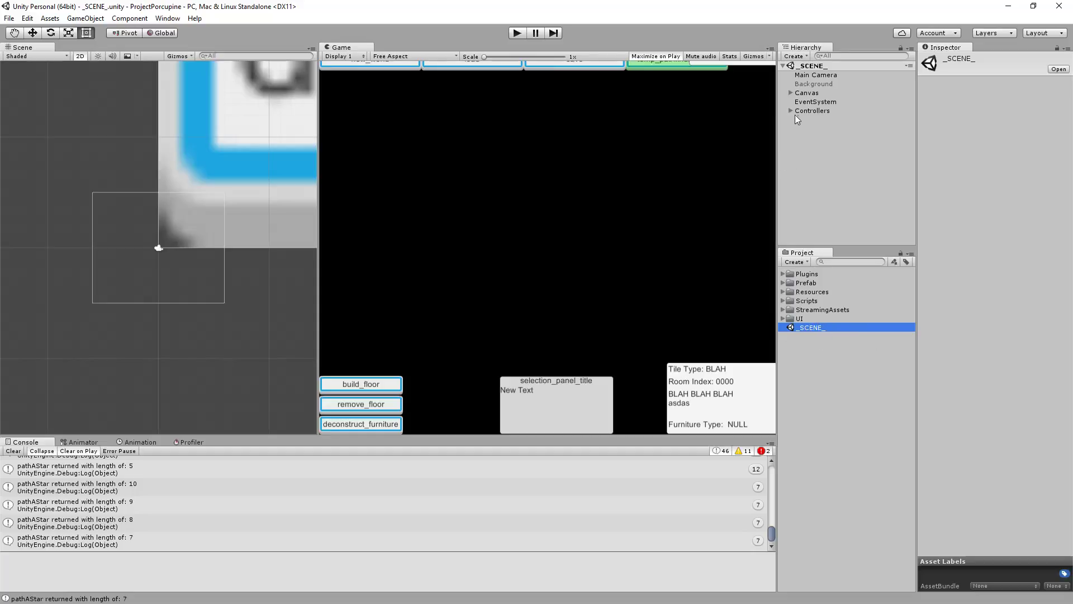
pyautogui.click(792, 92)
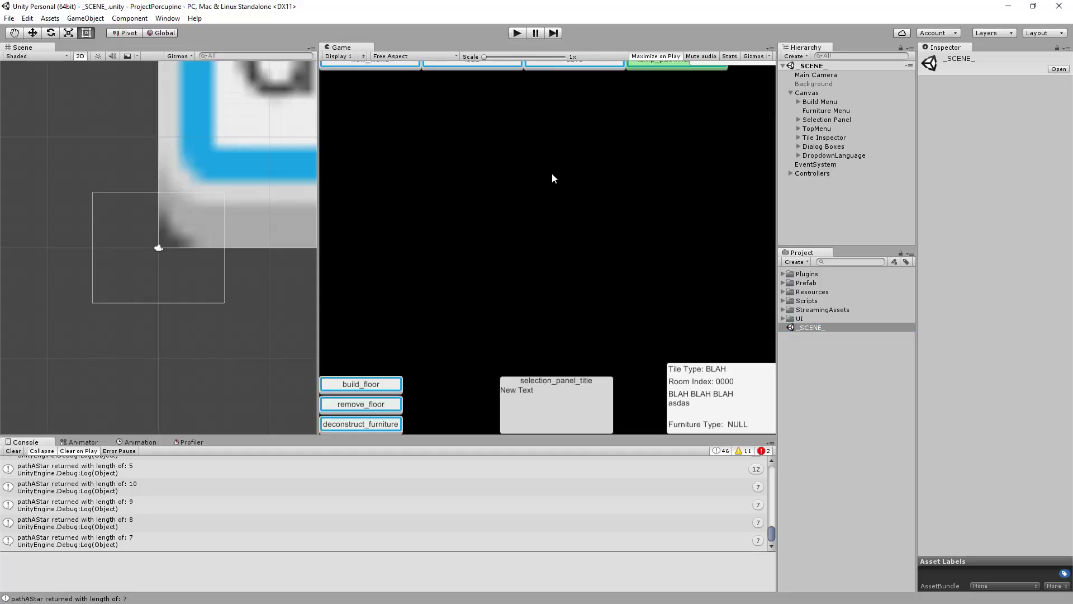
pyautogui.click(808, 336)
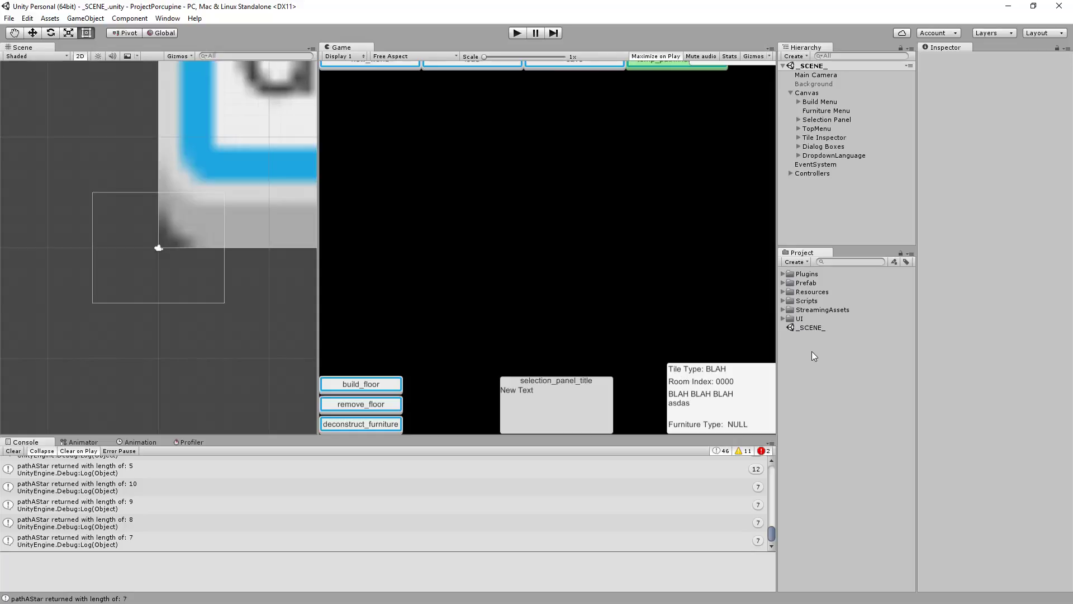
pyautogui.click(812, 329)
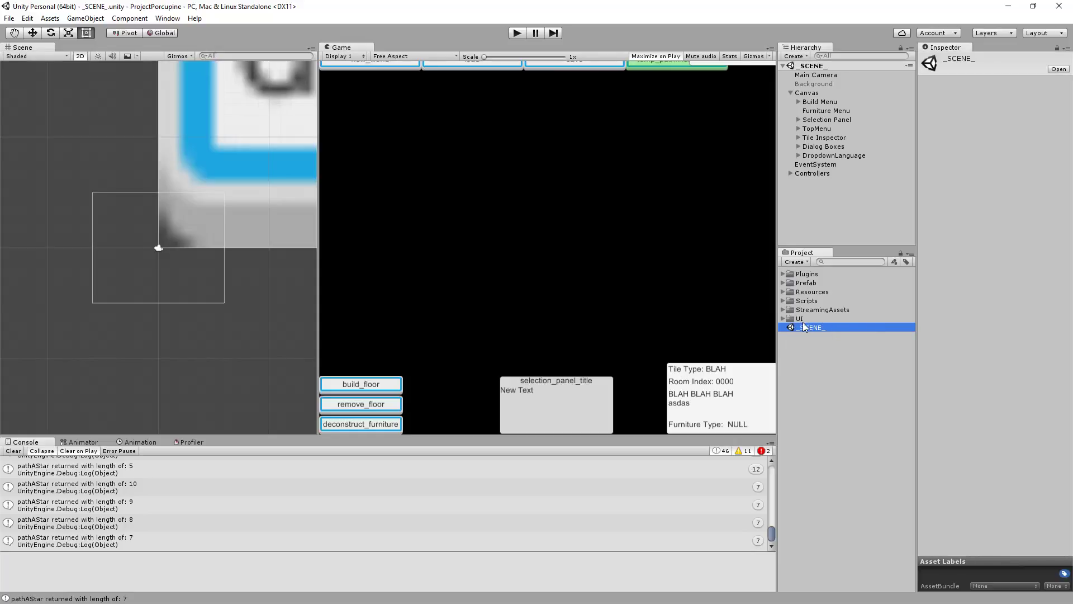
pyautogui.doubleClick(825, 324)
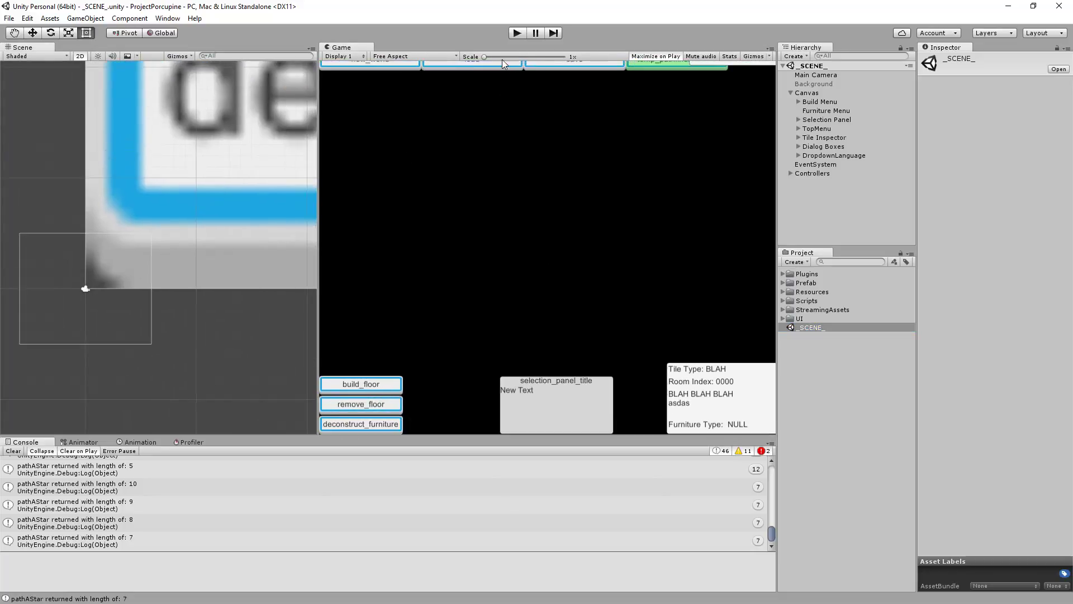
# - Widen the Game view and show WorldController from the Controllers group in the Inspector
pyautogui.moveTo(318, 145)
pyautogui.mouseDown()
pyautogui.moveTo(239, 145)
pyautogui.moveTo(339, 150)
pyautogui.mouseUp()
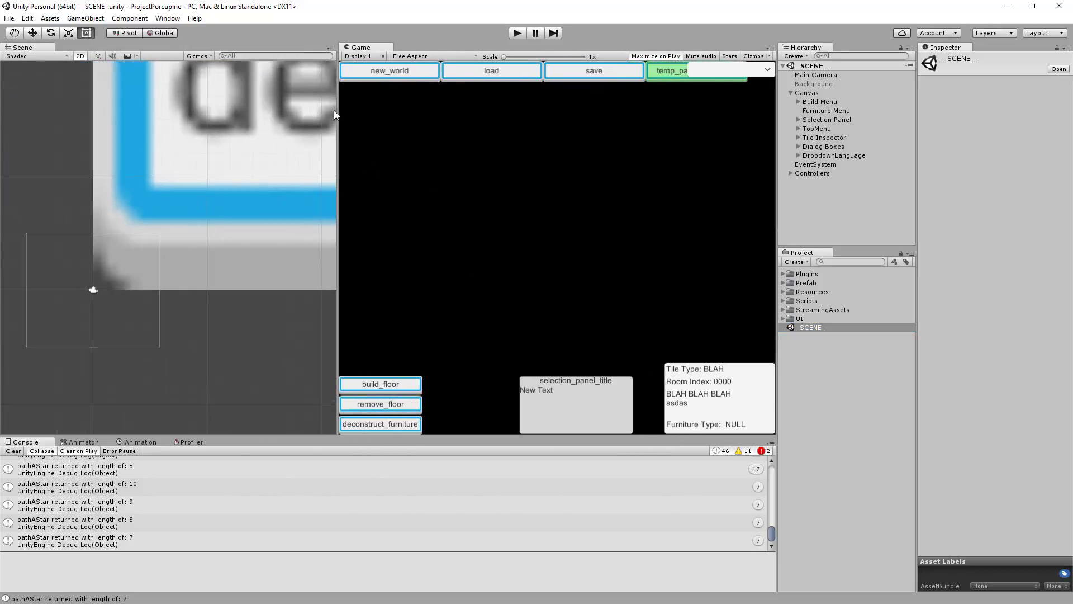
pyautogui.moveTo(340, 113); pyautogui.dragTo(259, 69)
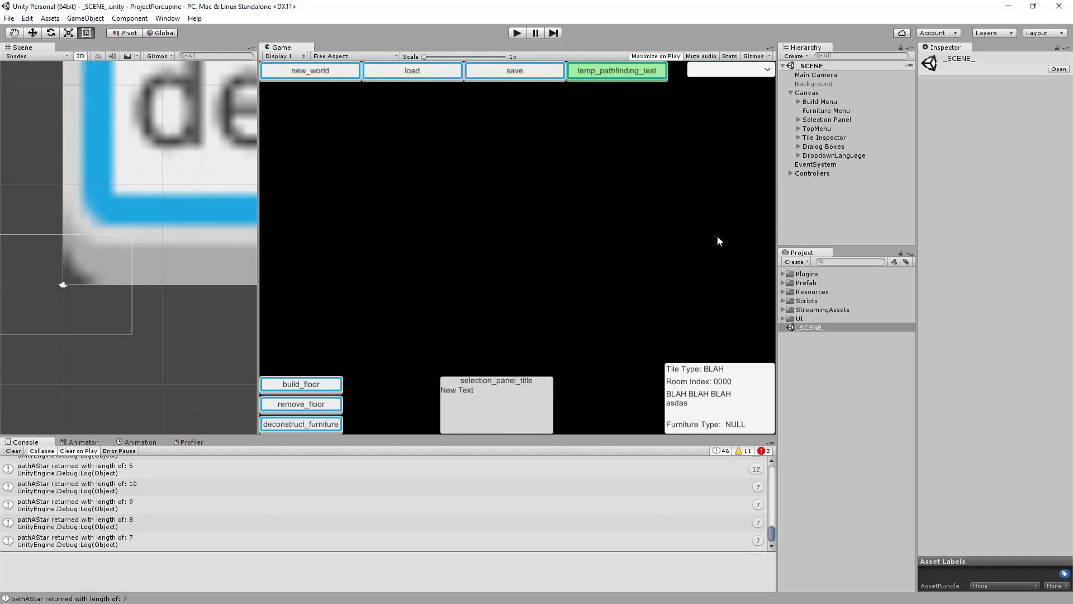
pyautogui.click(791, 173)
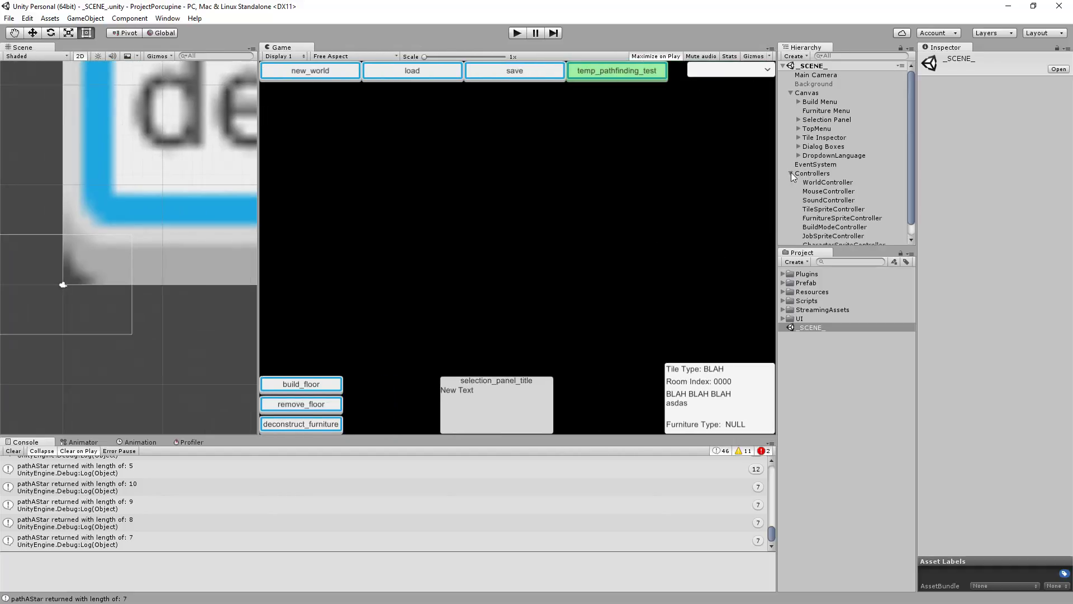
pyautogui.click(818, 183)
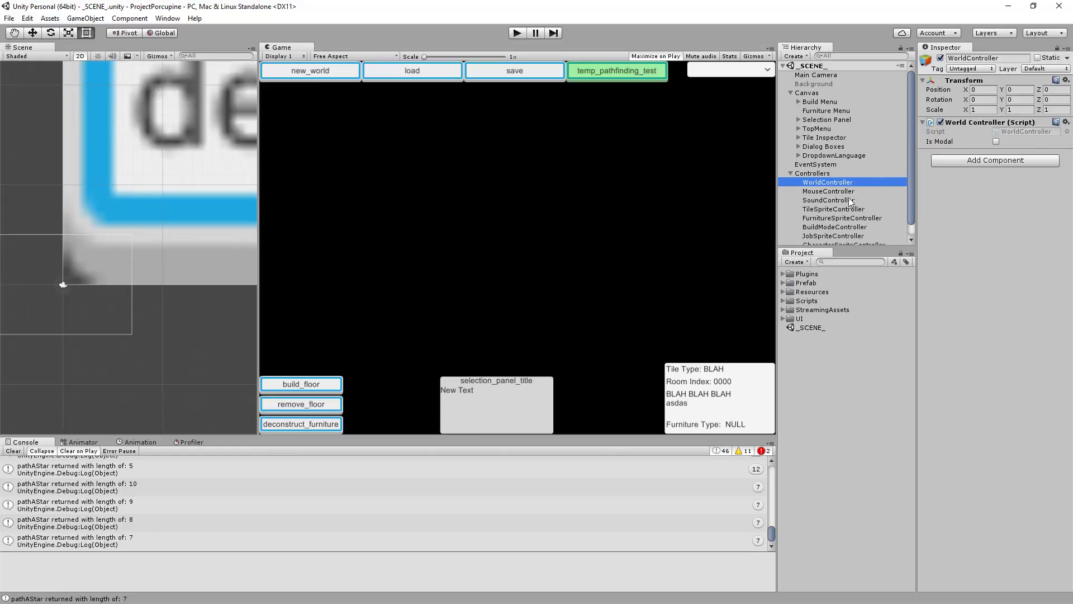
pyautogui.scroll(-1, 842, 197)
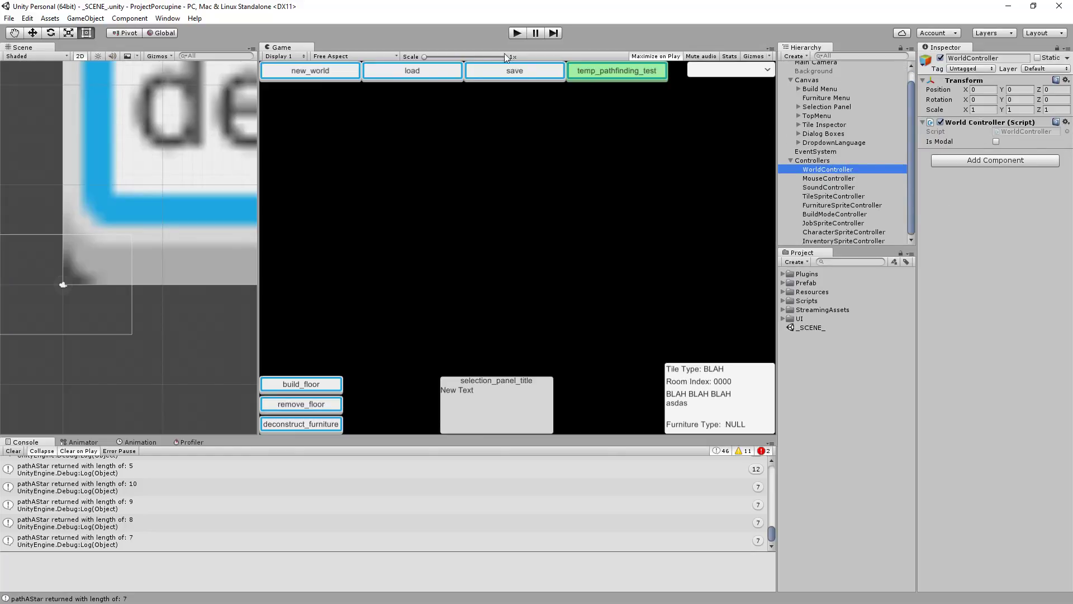
# - Start play, cancel the Save dialog, then pick 'test' in Load File and close it
pyautogui.click(516, 33)
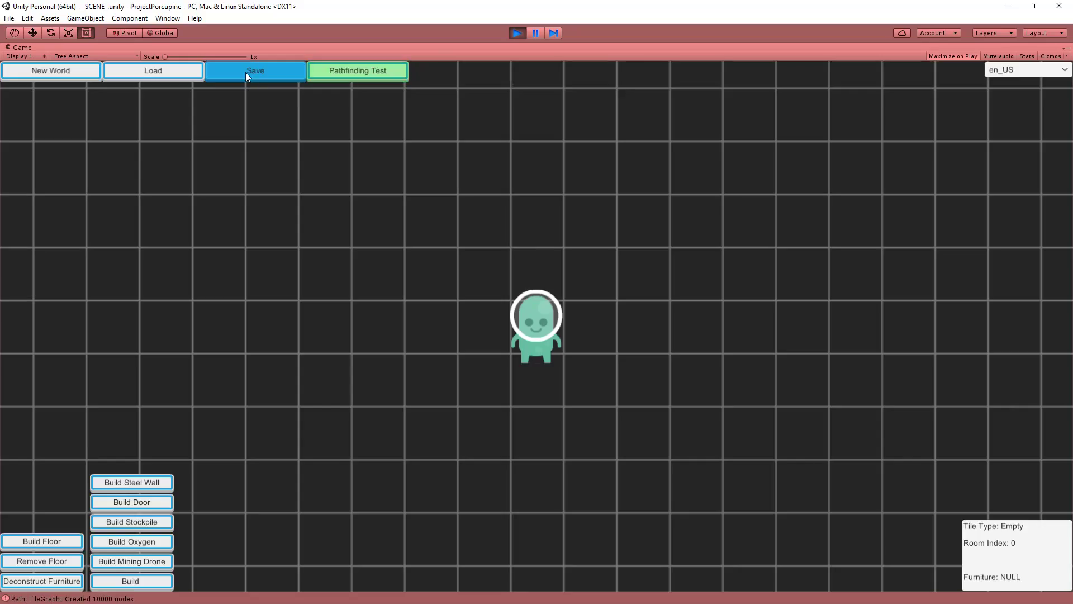
pyautogui.click(248, 72)
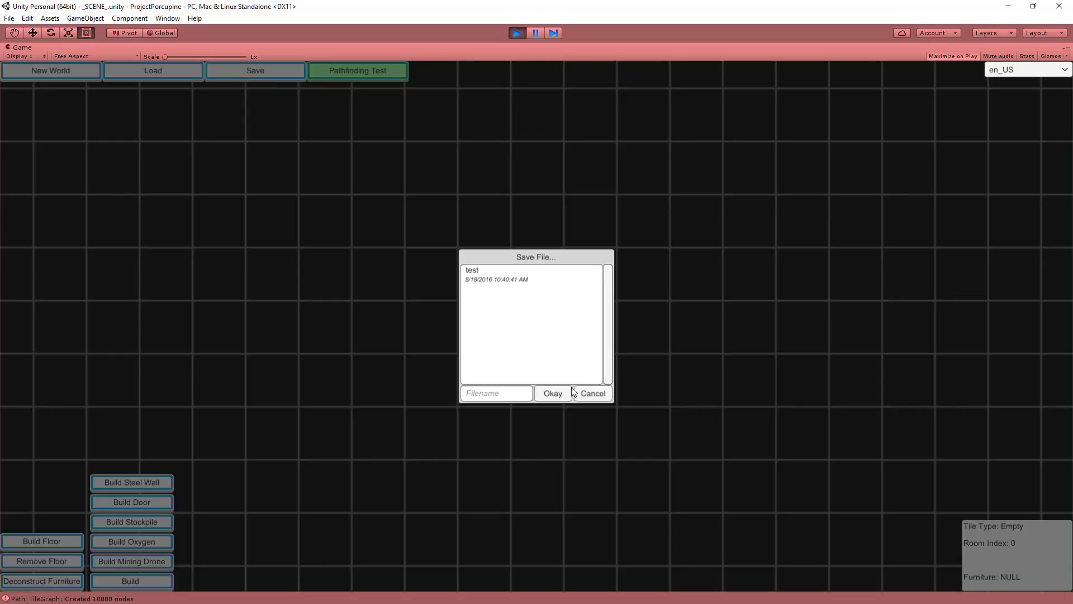
pyautogui.click(592, 394)
pyautogui.click(154, 72)
pyautogui.click(475, 273)
pyautogui.click(608, 394)
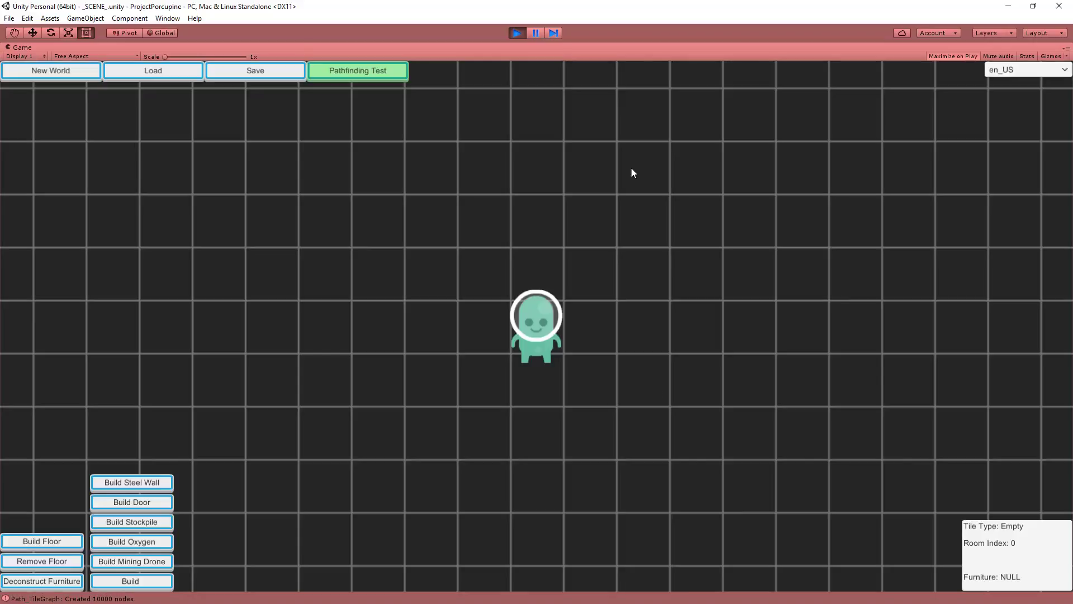
# - Stop the running game, widen the game preview slightly, and zoom the Scene view out
pyautogui.click(521, 32)
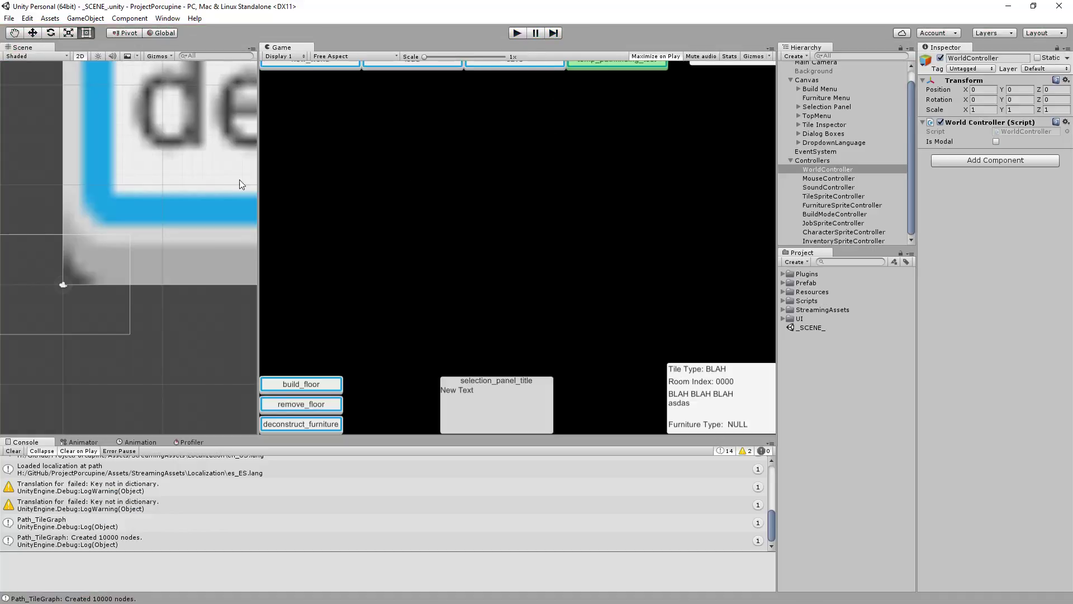
pyautogui.moveTo(256, 216); pyautogui.dragTo(266, 213)
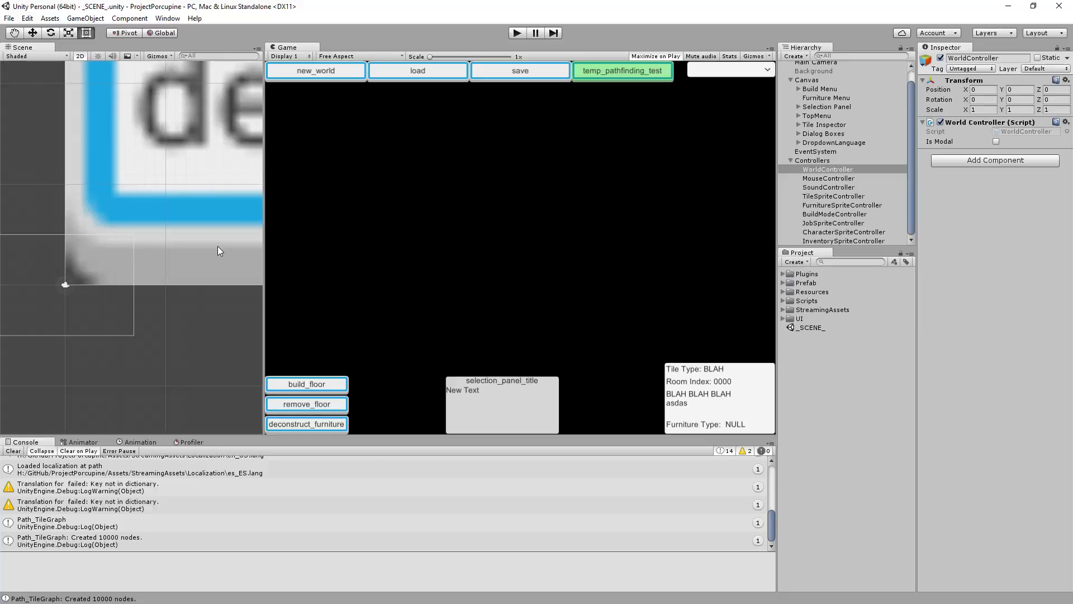
pyautogui.scroll(-2, 209, 279)
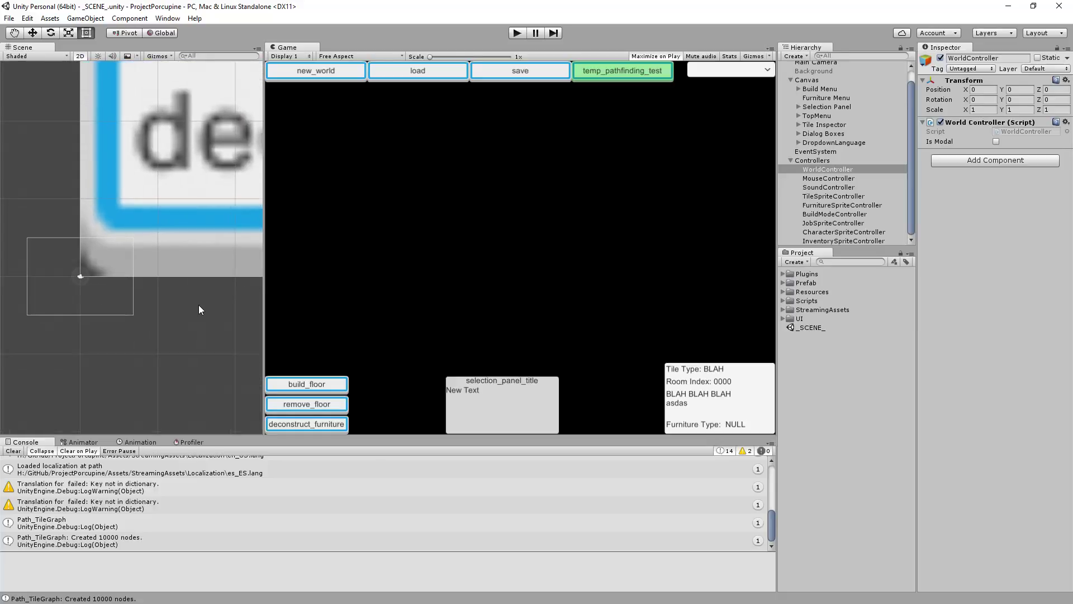
pyautogui.scroll(-1, 200, 309)
pyautogui.scroll(-3, 203, 277)
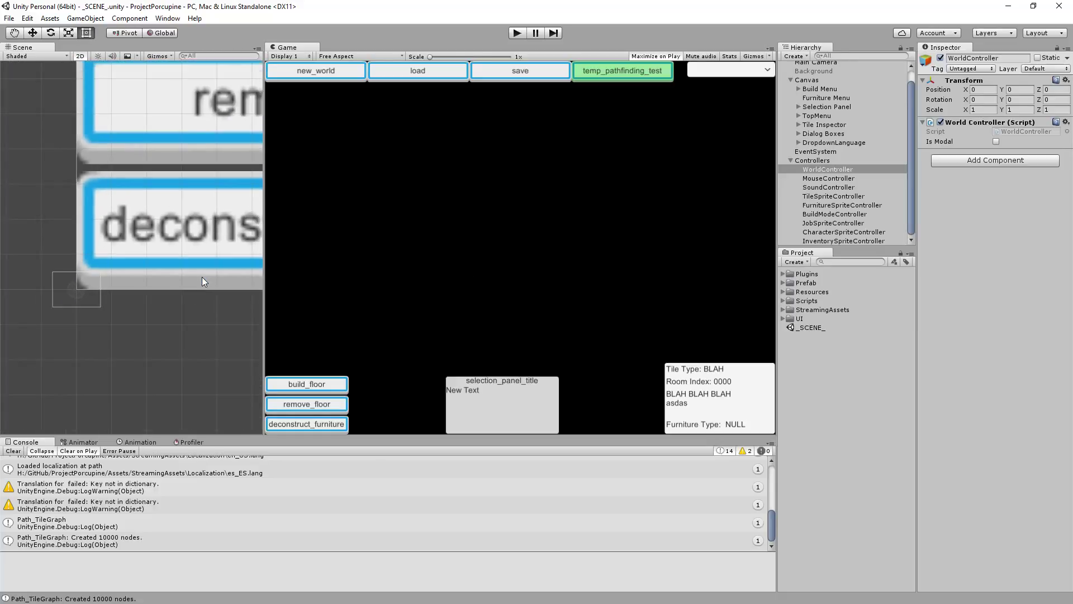
pyautogui.scroll(-8, 202, 277)
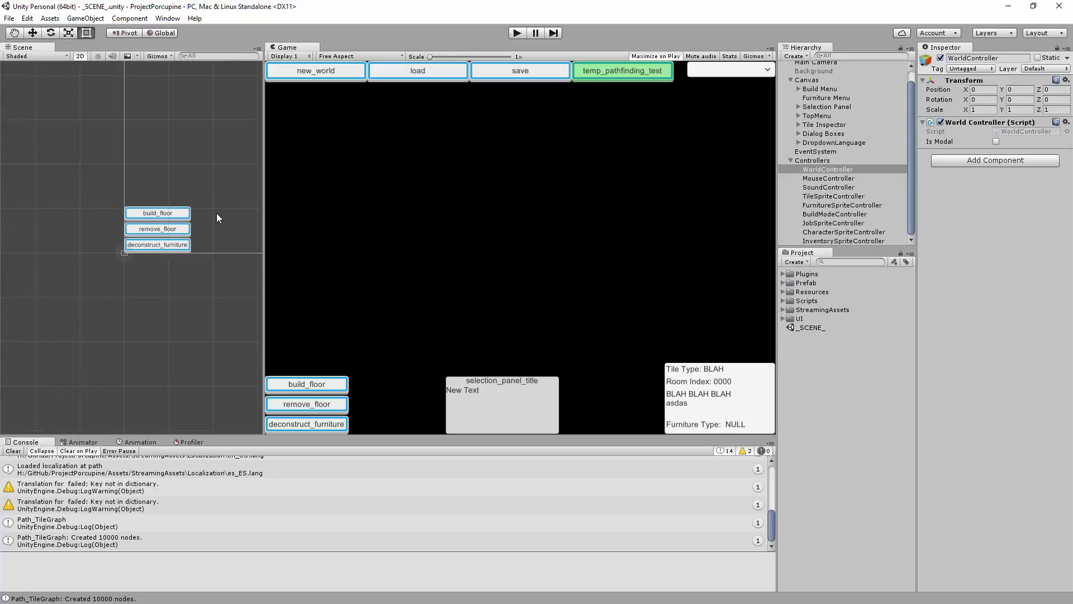
# - Pan the Scene view so the whole UI canvas sits centred
pyautogui.moveTo(221, 205); pyautogui.dragTo(132, 323)
pyautogui.scroll(-3, 132, 313)
pyautogui.moveTo(115, 274); pyautogui.dragTo(92, 250)
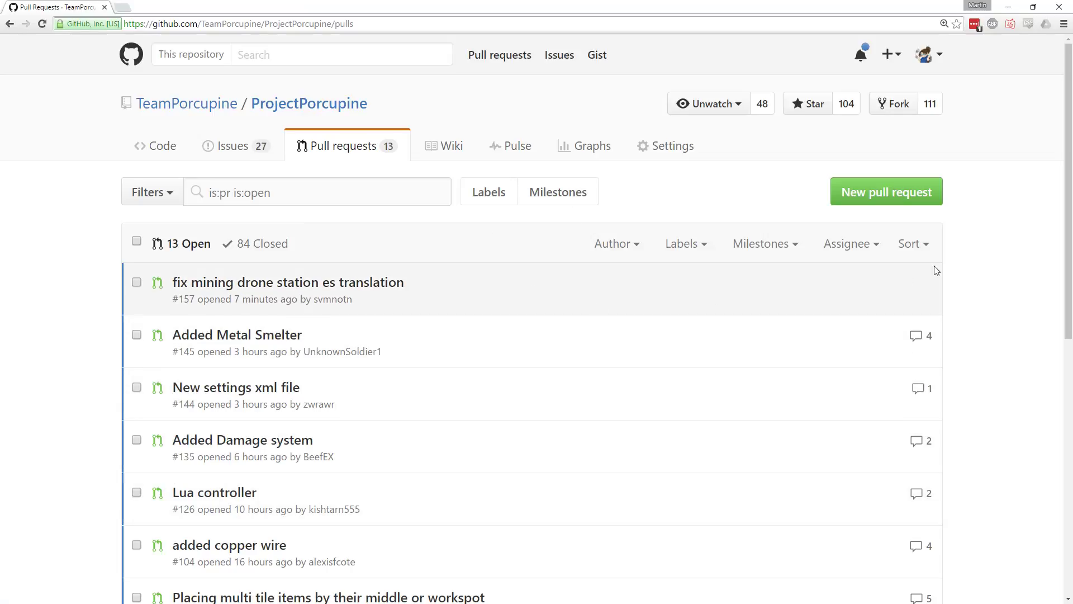
# - Sort open pull requests by recently updated, then most reactions, finally most commented
pyautogui.click(911, 252)
pyautogui.click(807, 420)
pyautogui.click(917, 275)
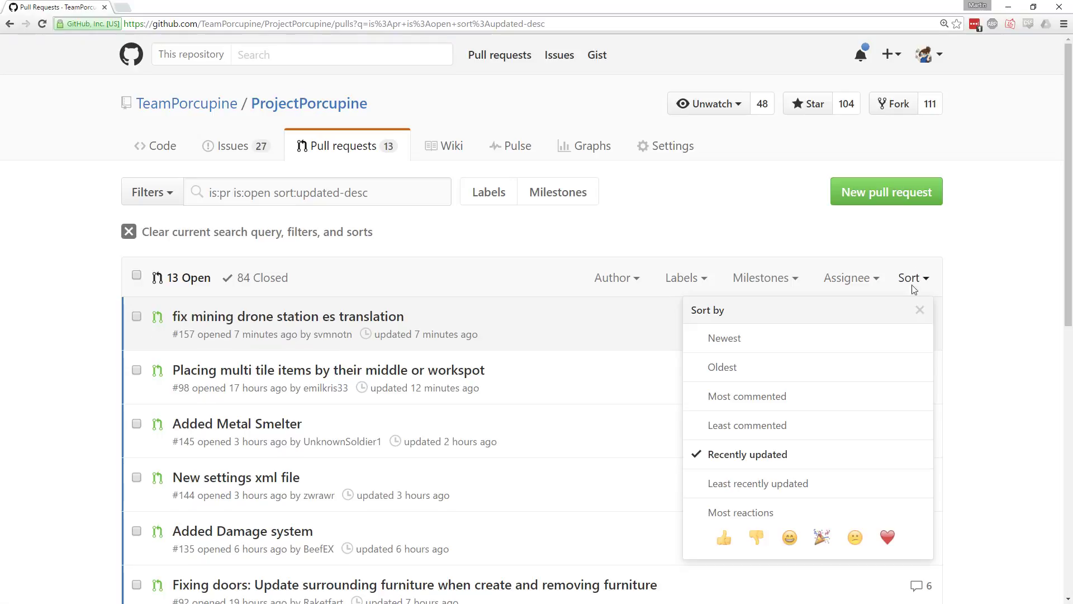
pyautogui.click(725, 538)
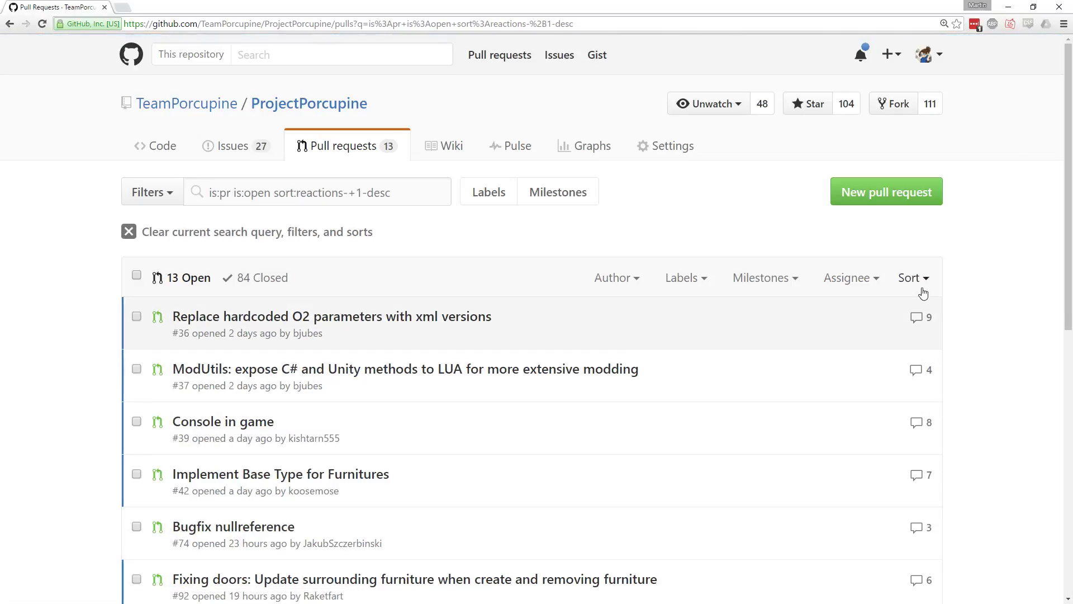
pyautogui.click(922, 283)
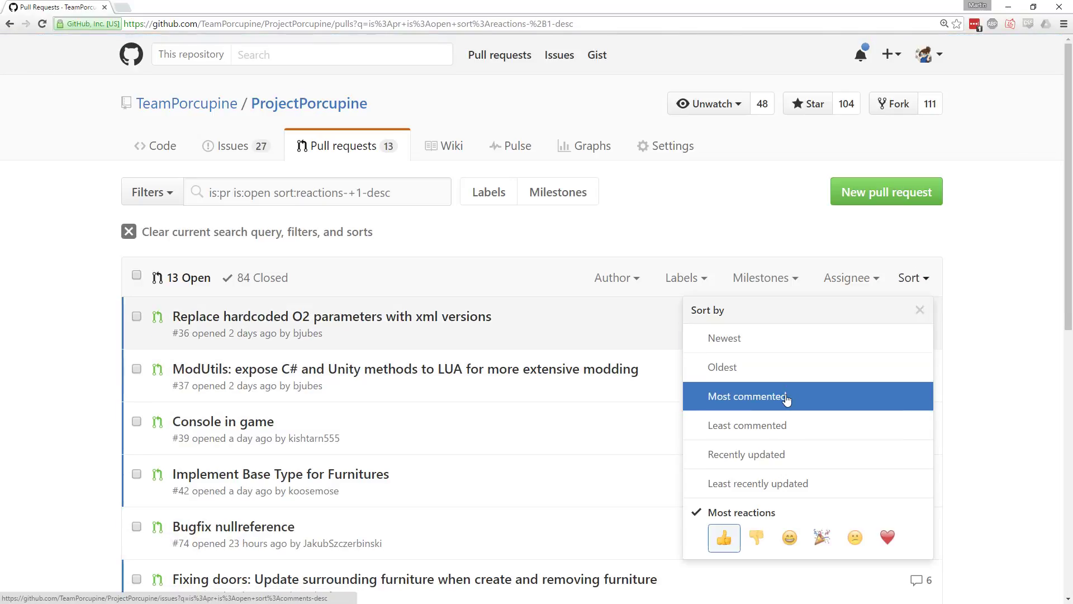
pyautogui.click(749, 396)
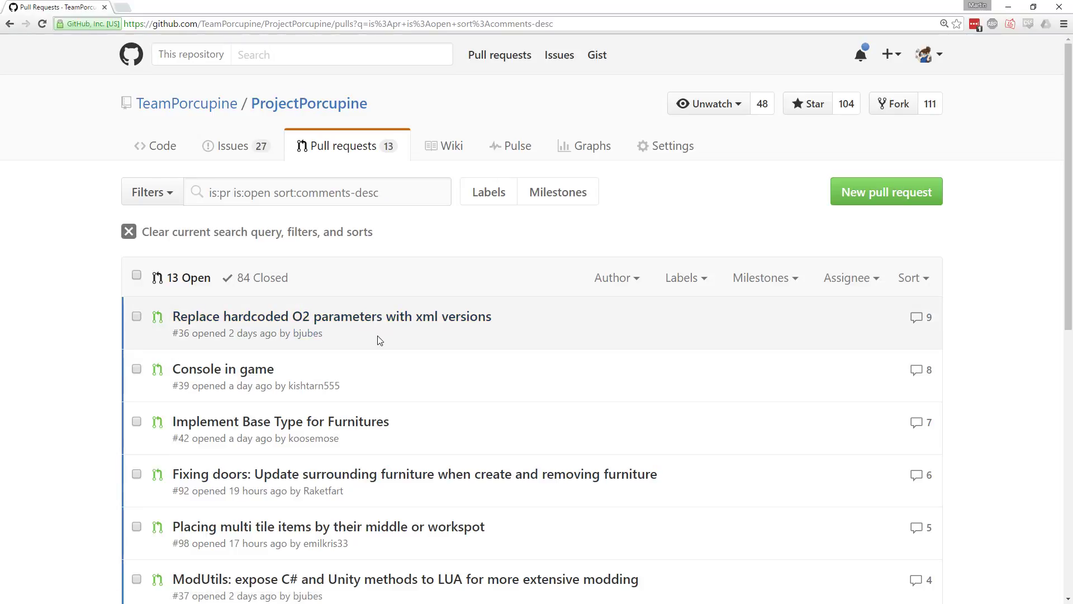
# - Open pull request #39 'Console in game' and look over its merge-conflict warning and commits
pyautogui.click(247, 370)
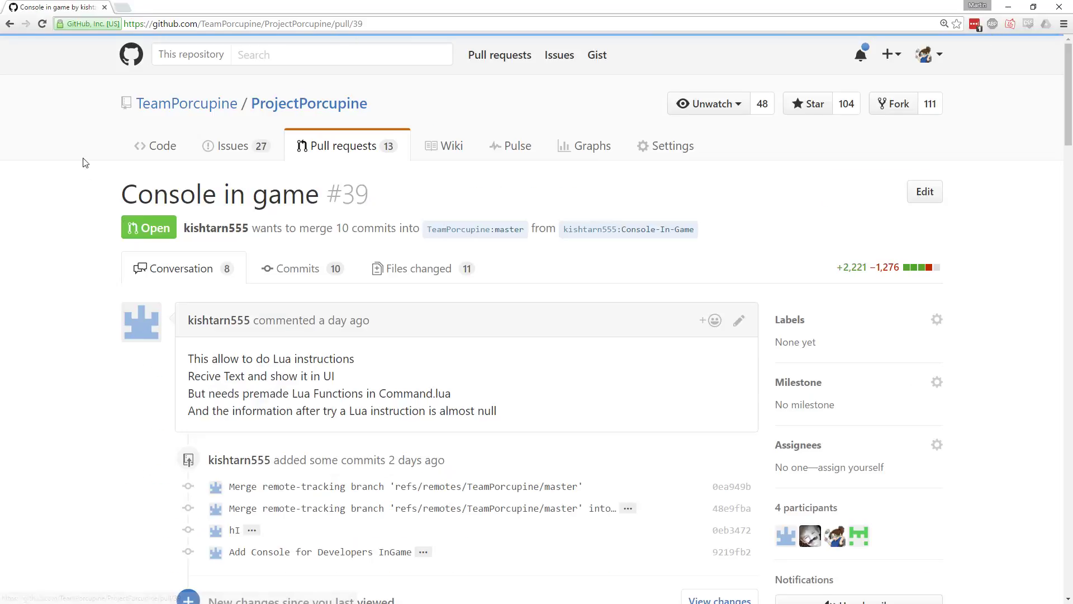
pyautogui.scroll(-15, 97, 493)
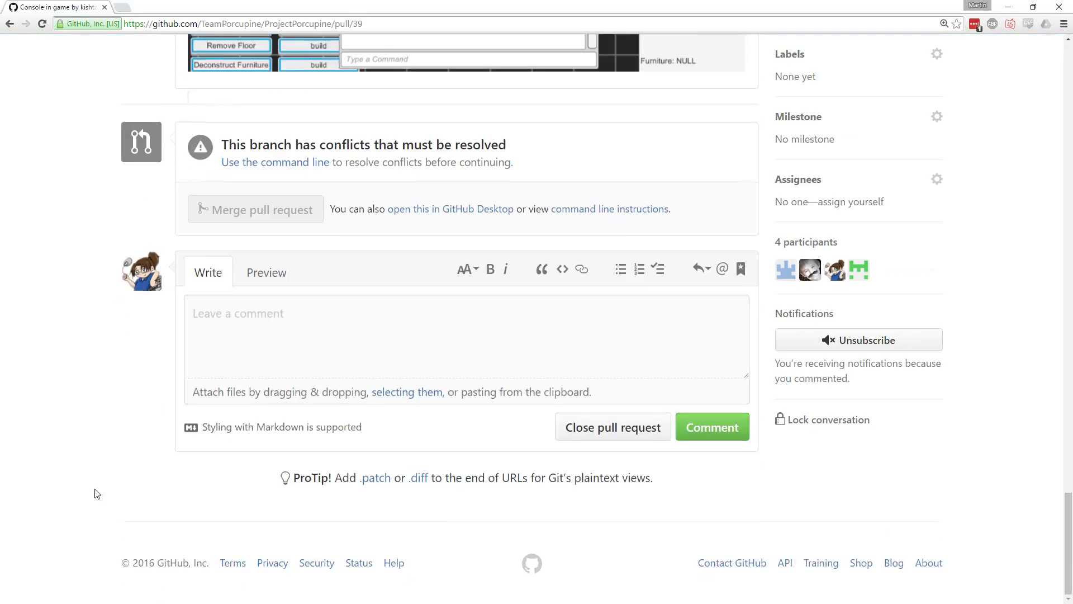
pyautogui.tripleClick(342, 146)
pyautogui.scroll(3, 355, 314)
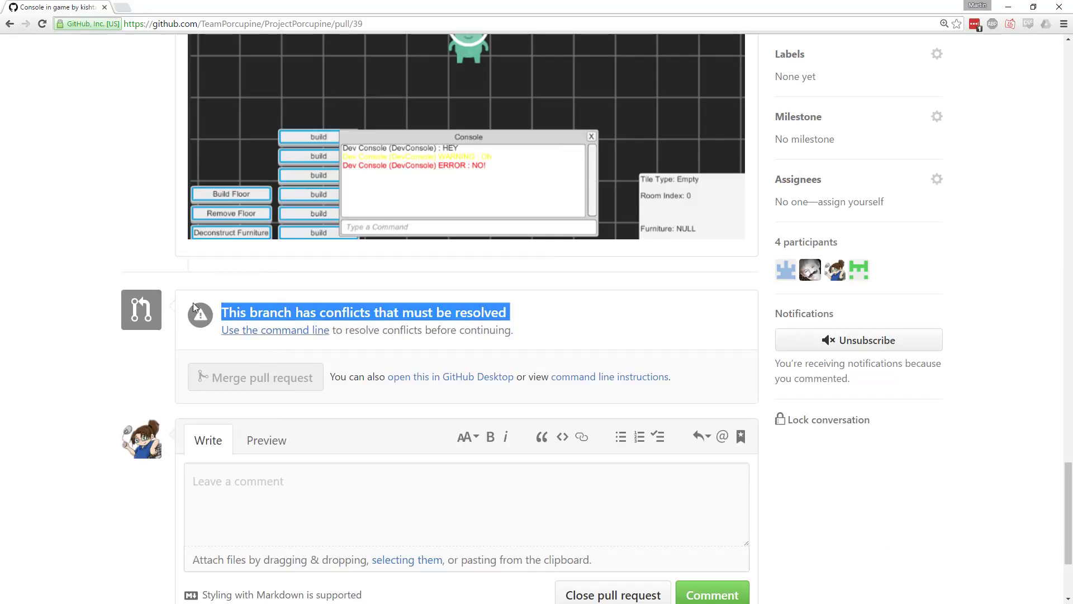
pyautogui.click(147, 240)
pyautogui.scroll(-1, 162, 212)
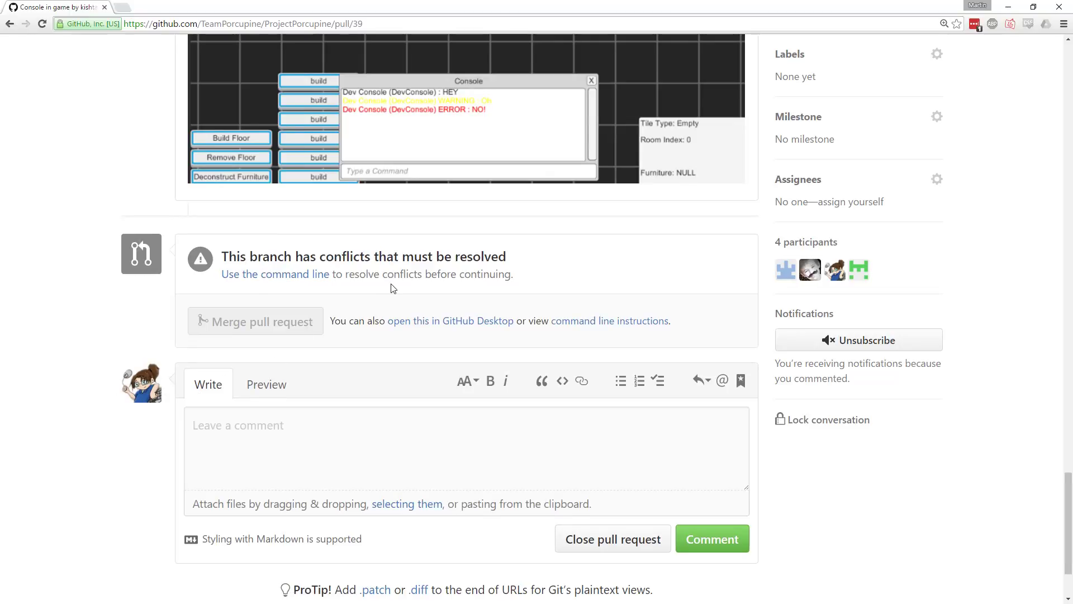
pyautogui.scroll(5, 394, 288)
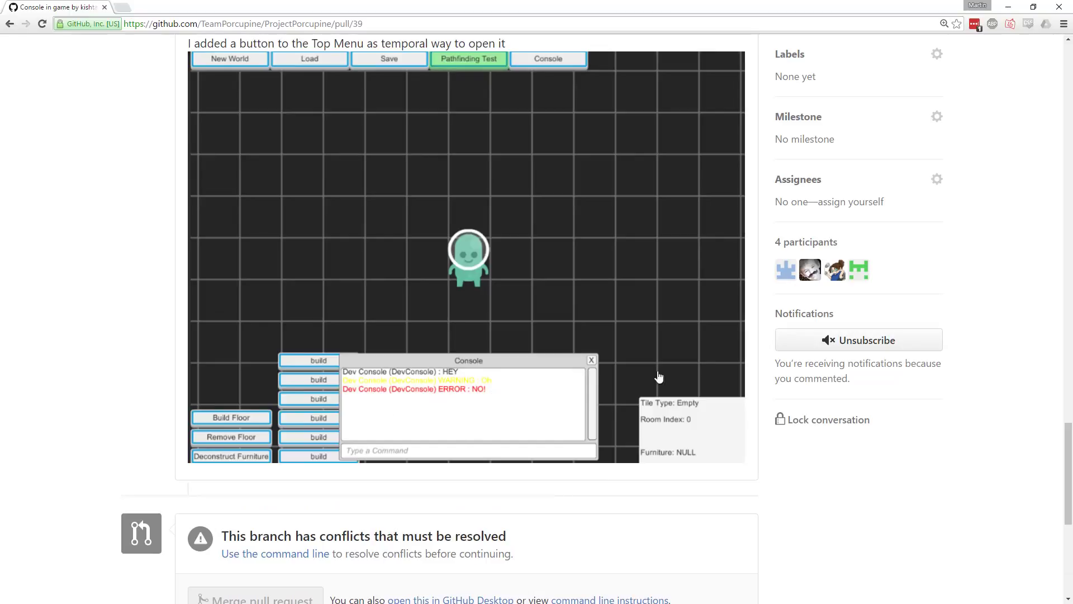
pyautogui.scroll(15, 576, 158)
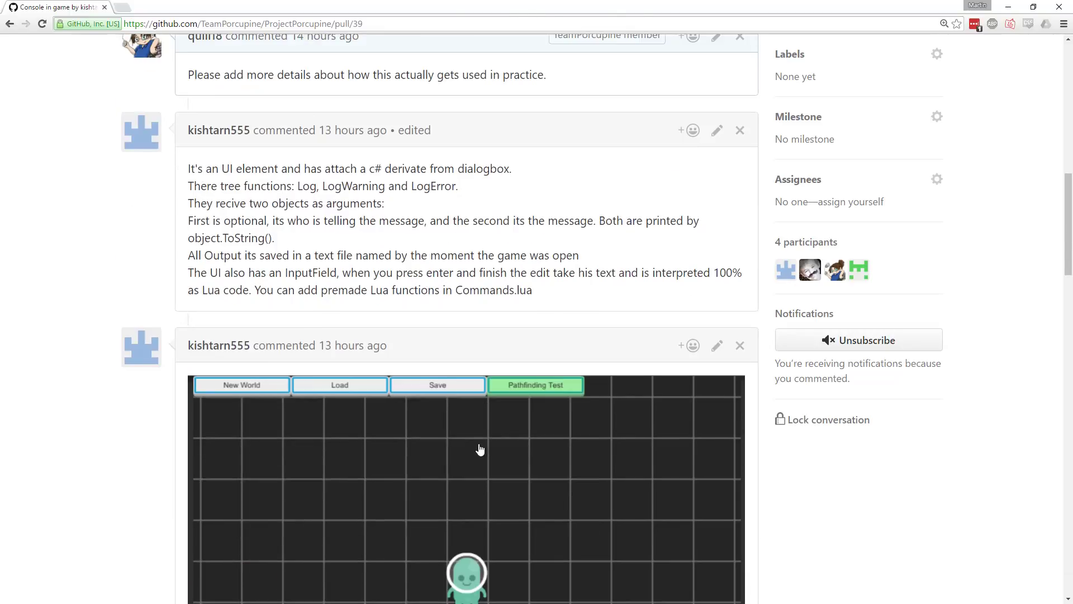
pyautogui.scroll(10, 480, 450)
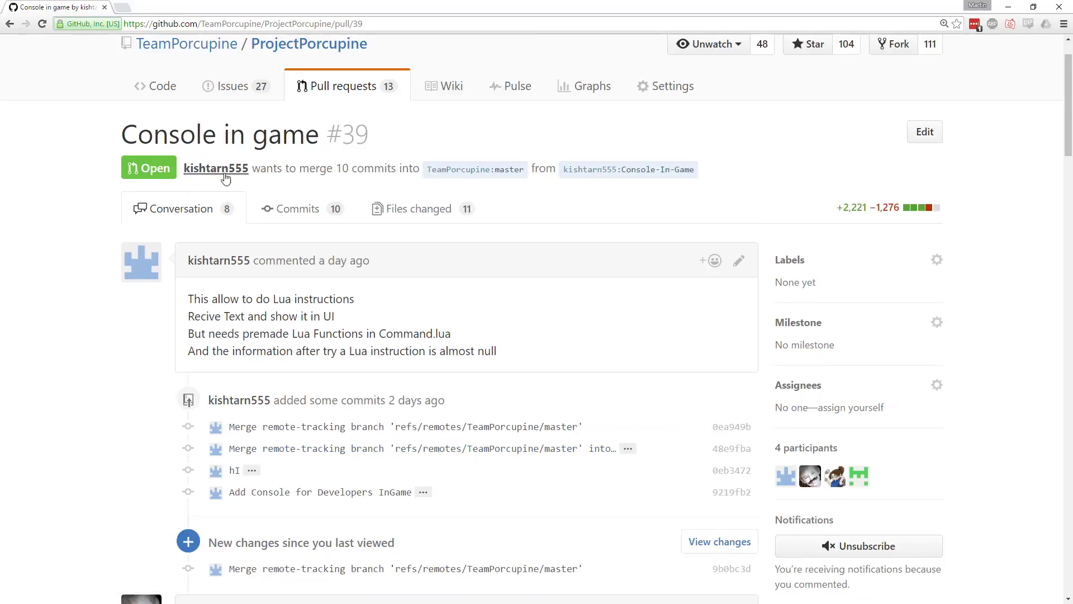
pyautogui.scroll(-20, 87, 304)
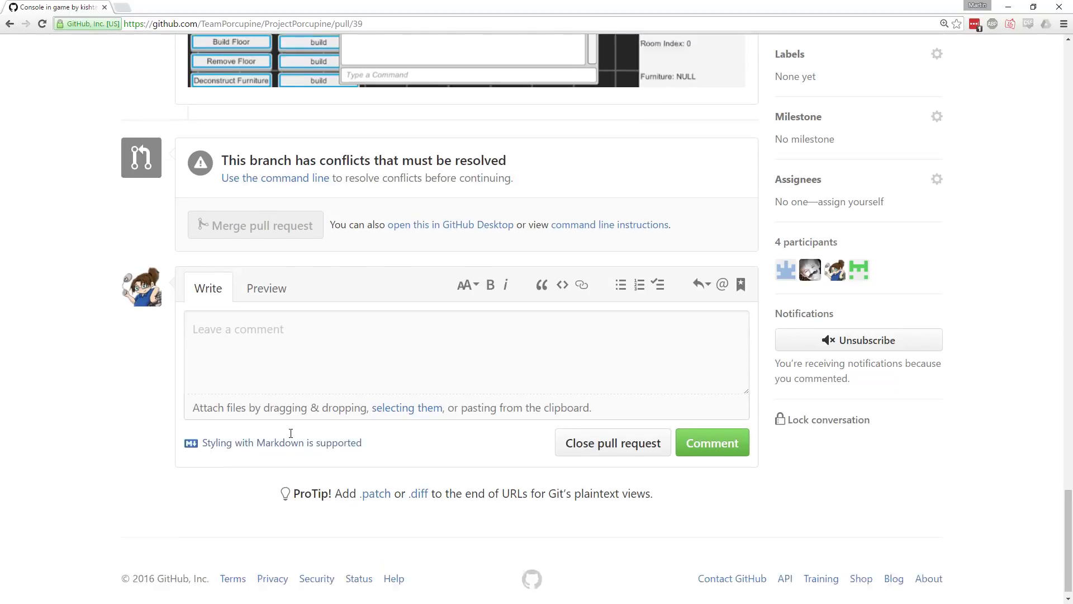
pyautogui.scroll(8, 289, 431)
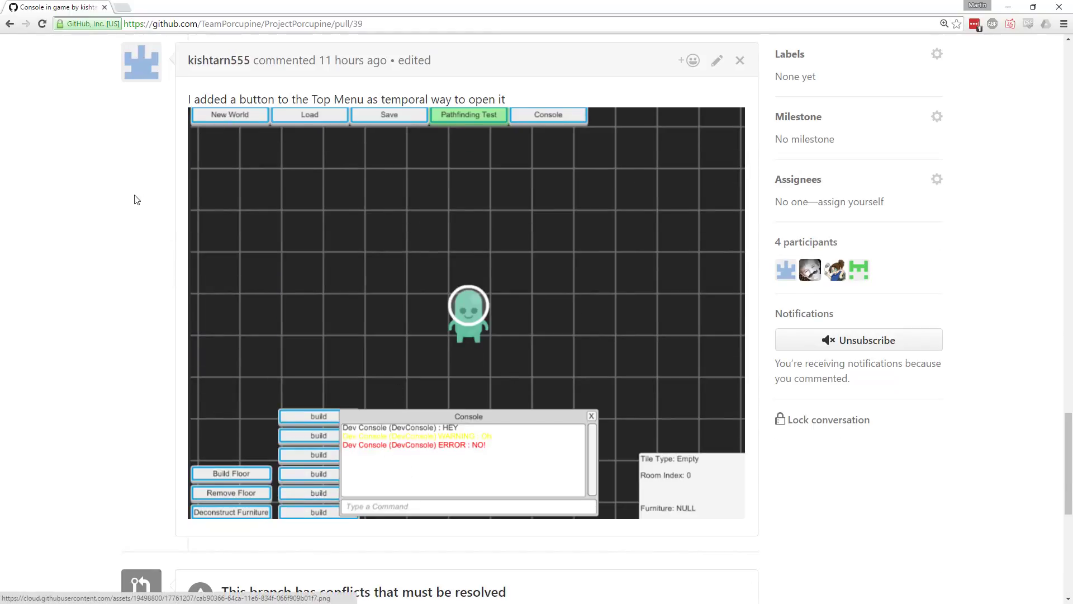
pyautogui.scroll(4, 119, 233)
pyautogui.scroll(-10, 120, 232)
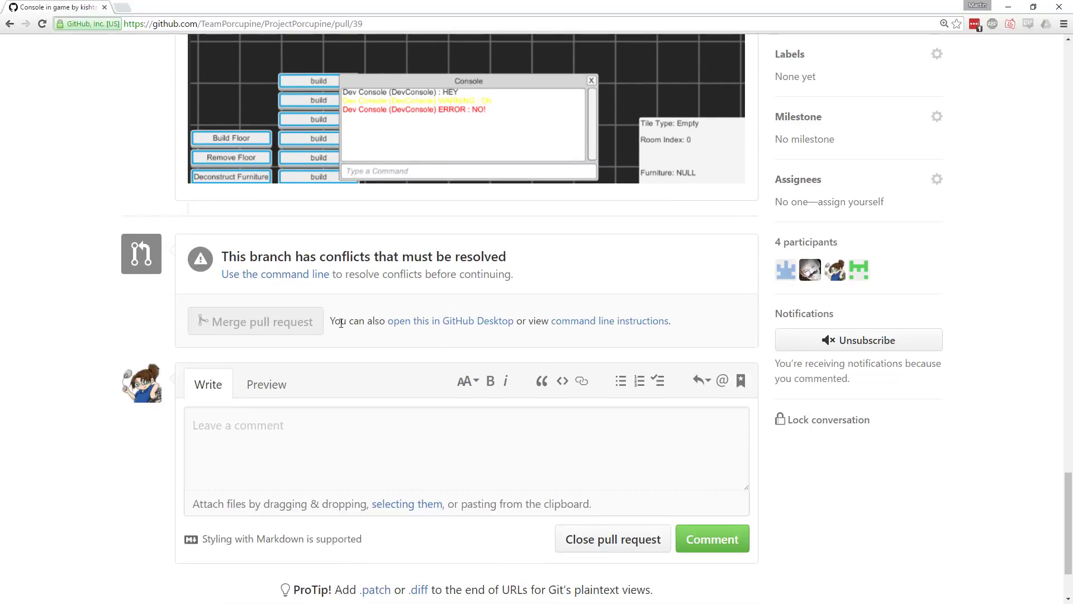
pyautogui.scroll(15, 110, 322)
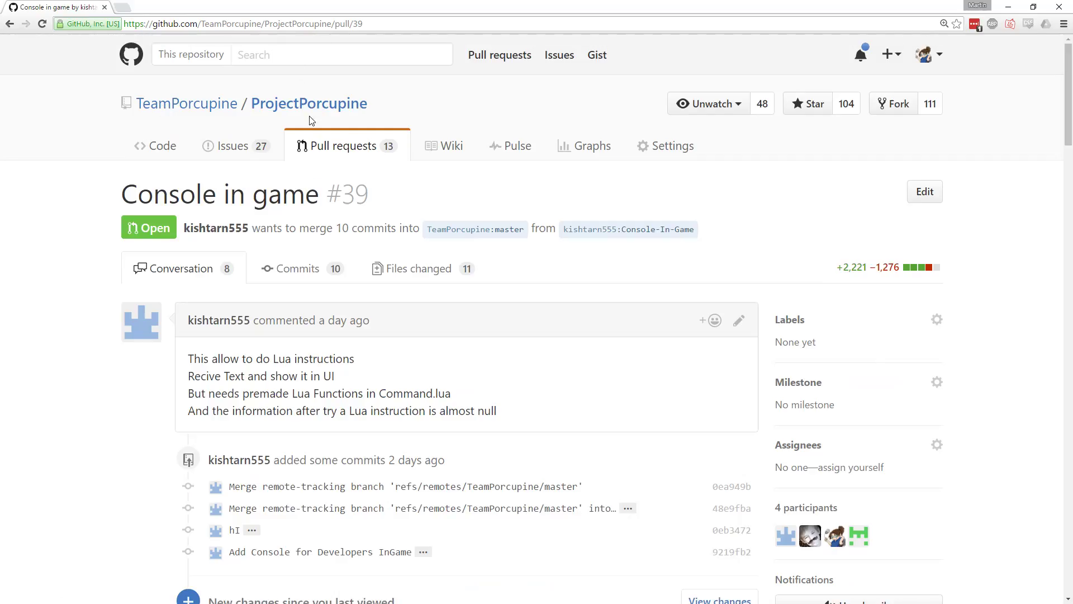
# - Go back to the pull requests list and locate #157 'fix mining drone station es translation'
pyautogui.click(349, 140)
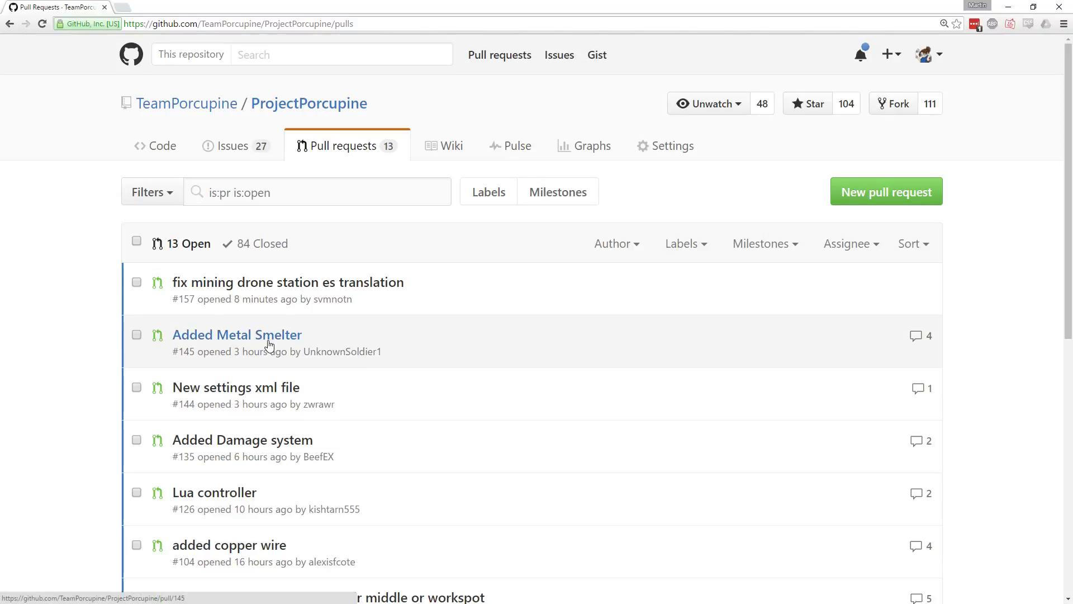
pyautogui.scroll(-4, 263, 341)
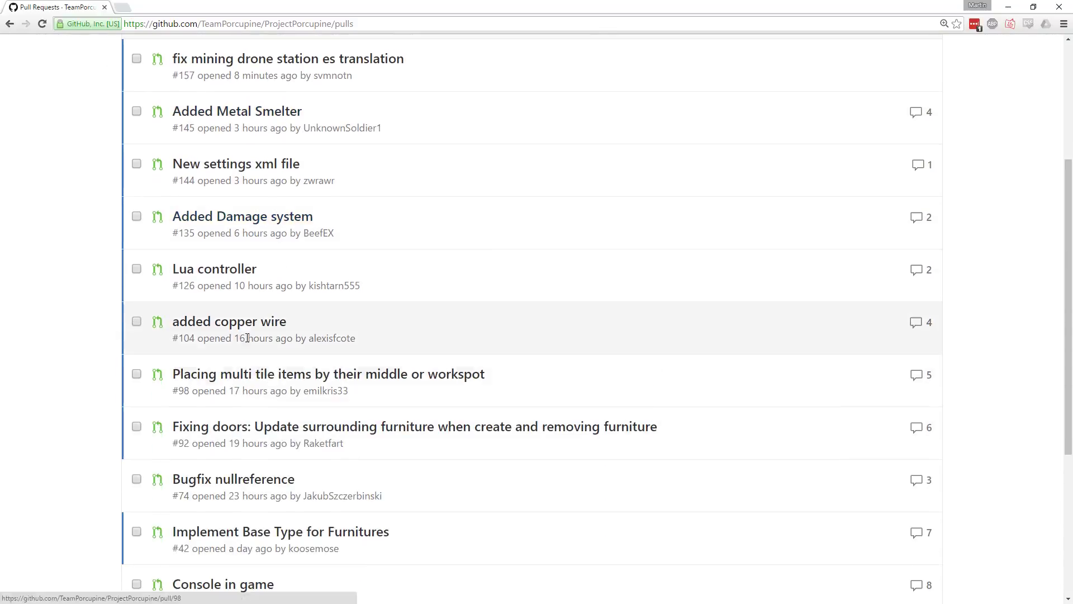
pyautogui.scroll(-4, 263, 324)
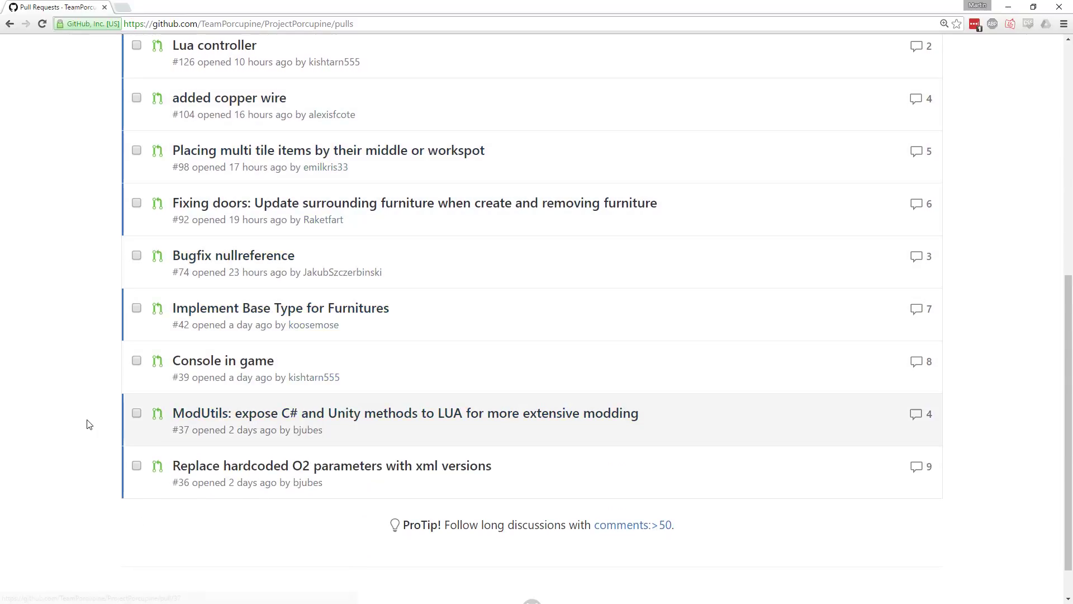
pyautogui.scroll(8, 87, 445)
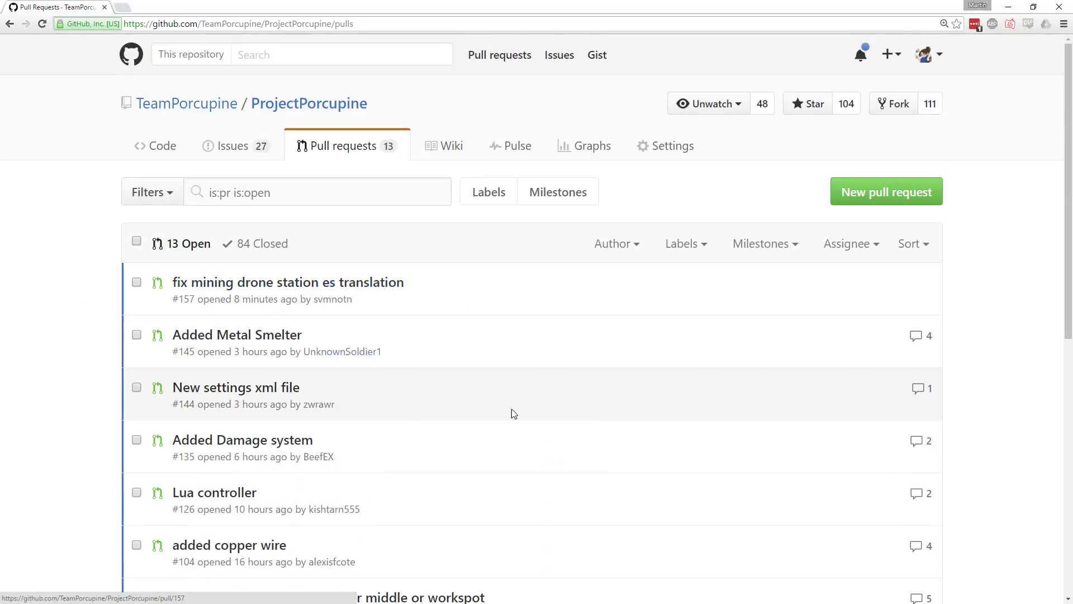
# - Open PR #157 and read its es_ES.lang diff, highlighting the new mining drone station text
pyautogui.click(227, 283)
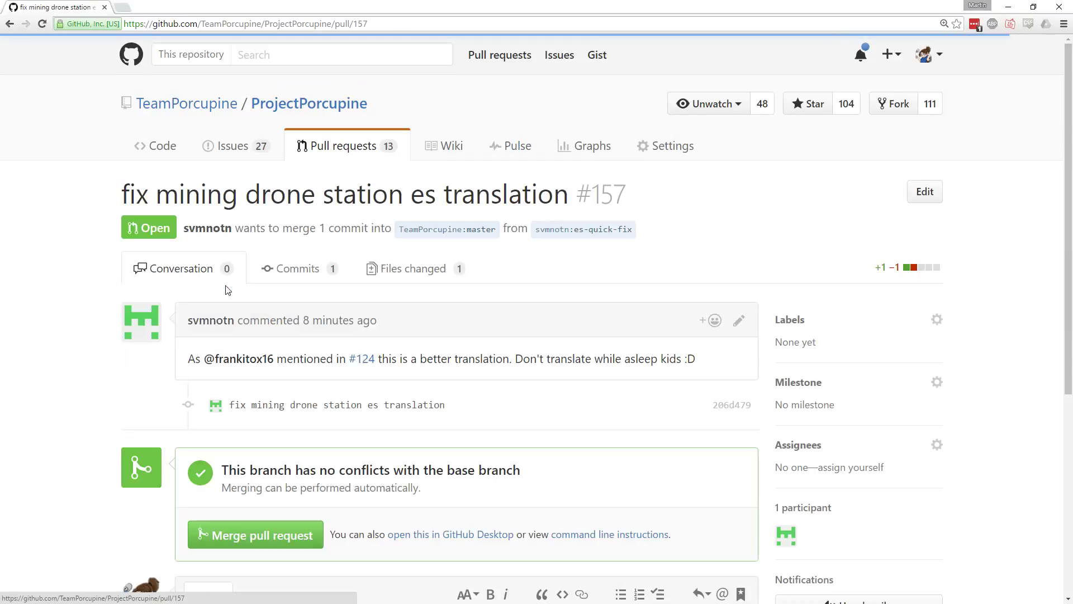
pyautogui.click(413, 274)
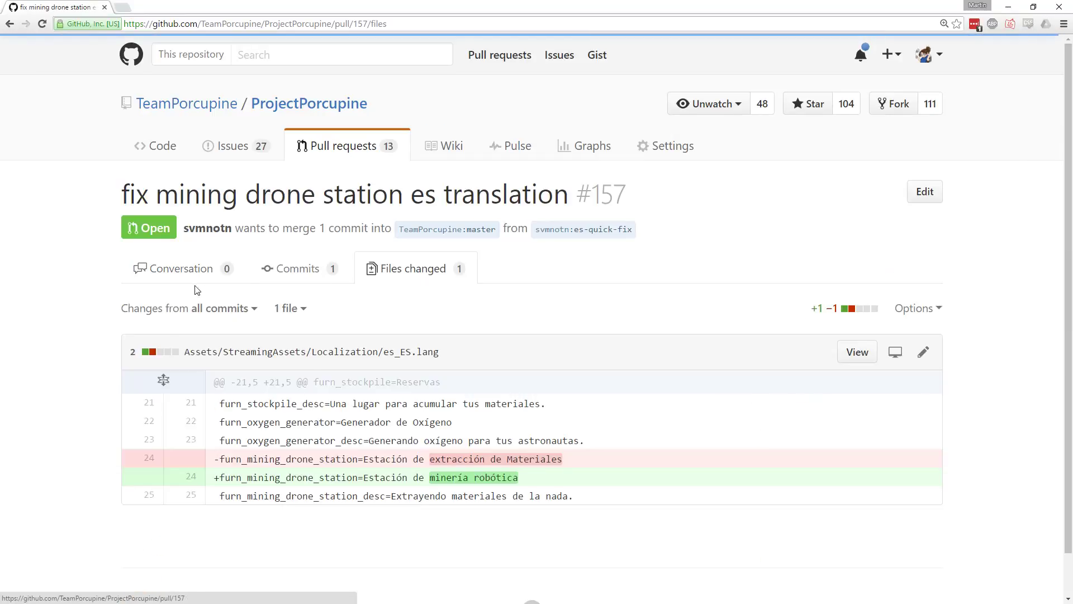
pyautogui.scroll(-1, 431, 335)
pyautogui.click(207, 226)
pyautogui.scroll(3, 103, 316)
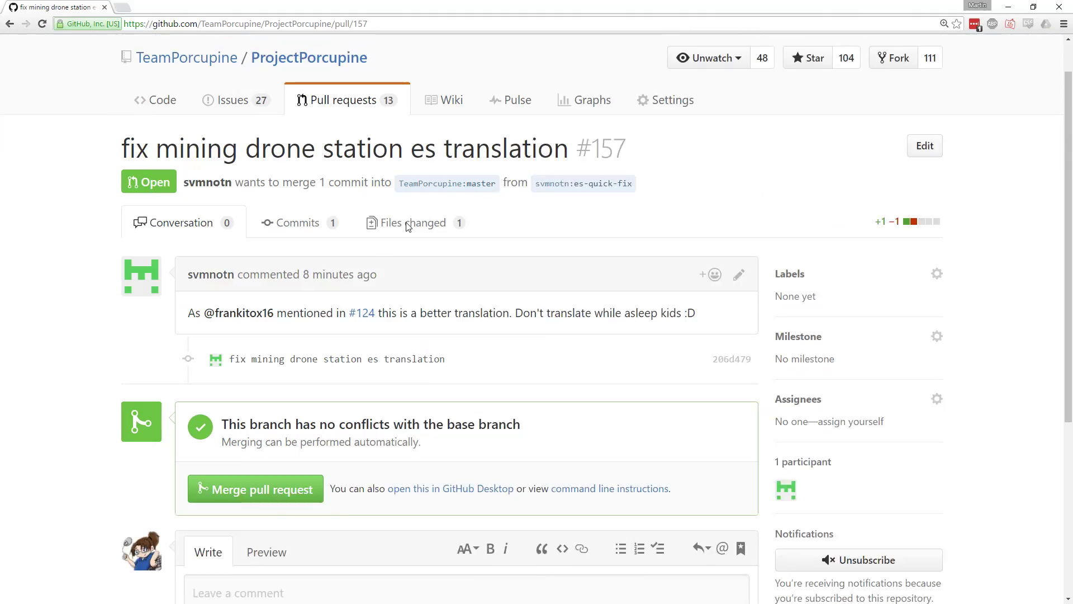
pyautogui.click(395, 241)
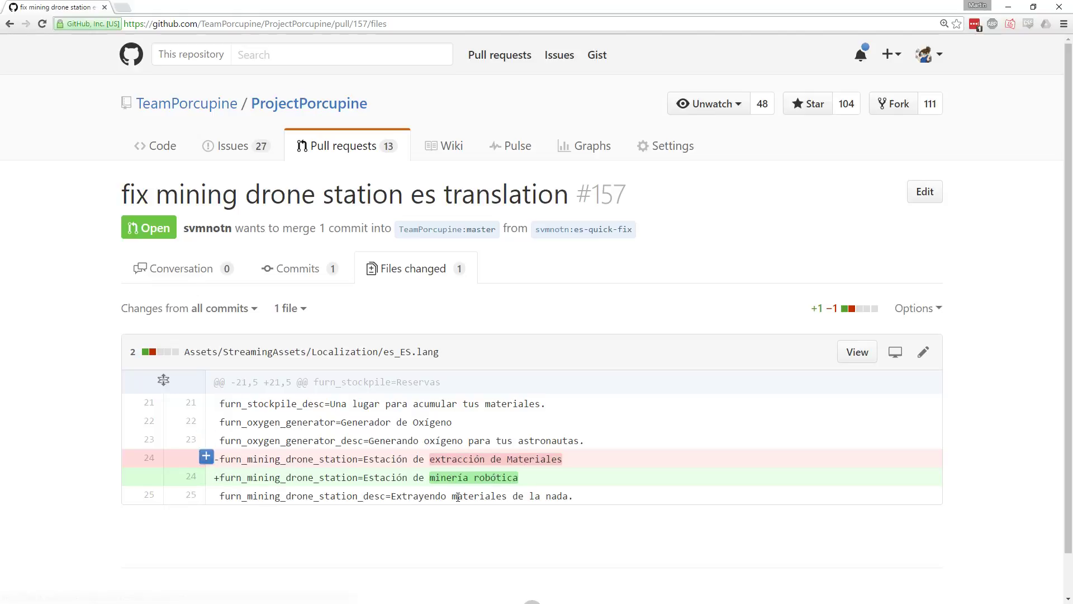
pyautogui.moveTo(366, 477); pyautogui.dragTo(576, 478)
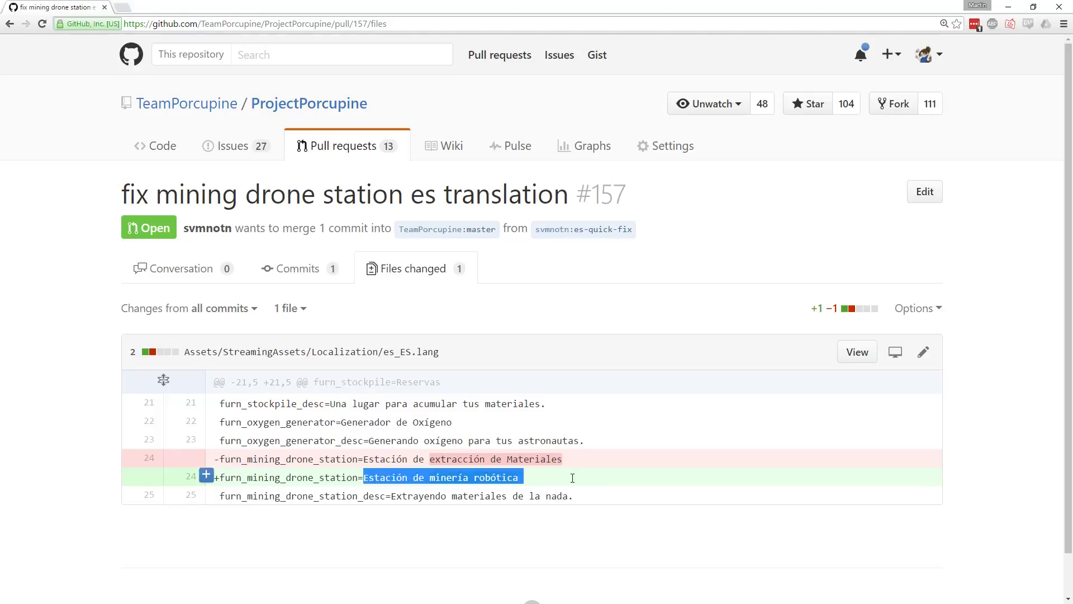
pyautogui.click(173, 271)
# - Squash-merge #157 as 'fix mining drone station es translation (#157)' and view the repository code page
pyautogui.click(236, 537)
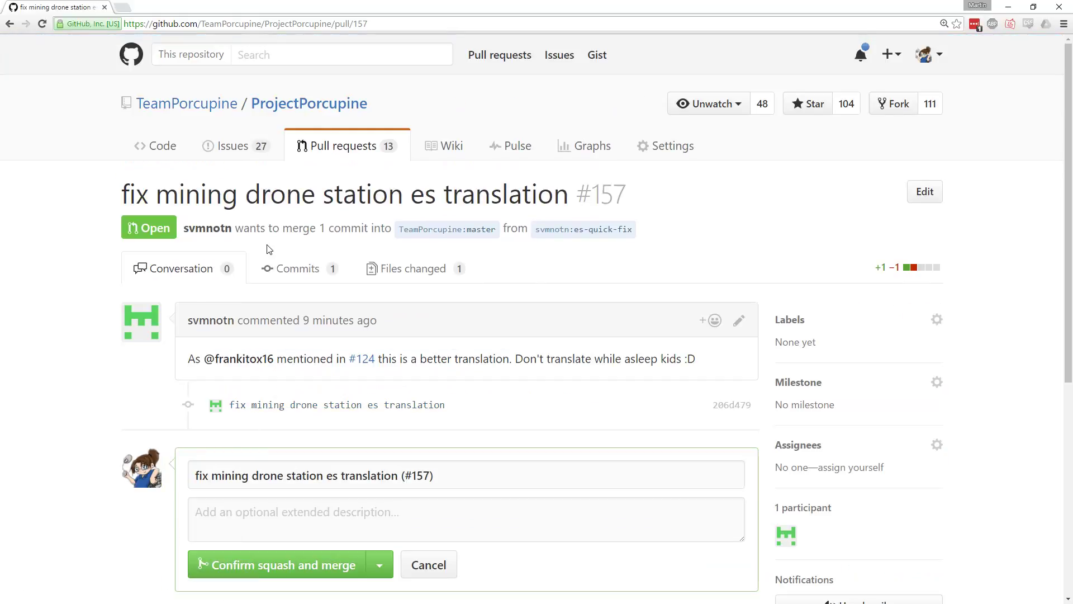
pyautogui.click(285, 564)
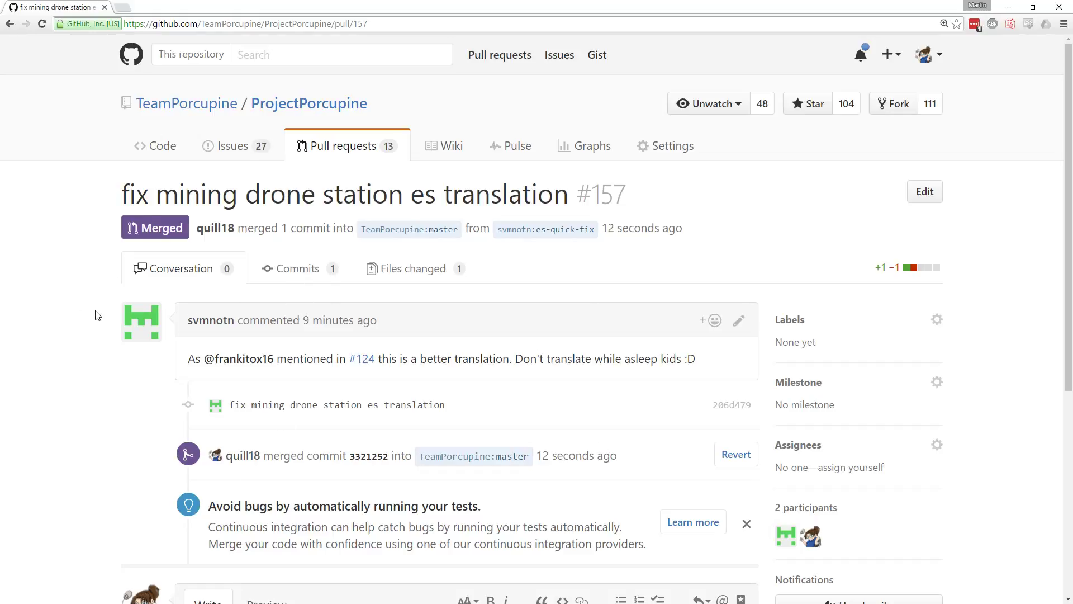
pyautogui.scroll(-4, 174, 486)
pyautogui.scroll(4, 140, 458)
pyautogui.click(161, 146)
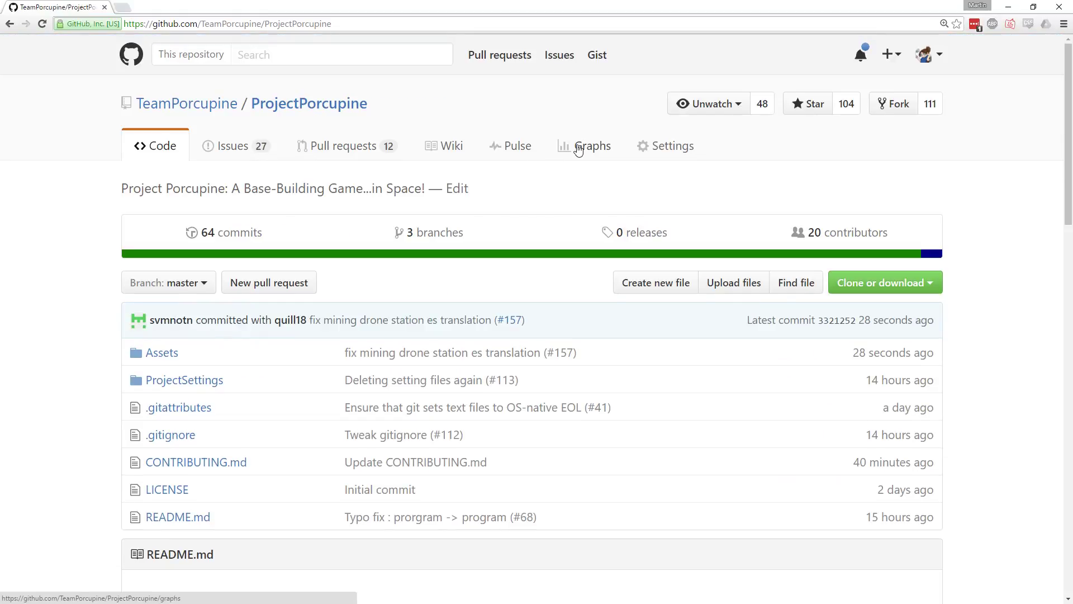
# - Check the pull requests list now shows 12 open, then return to the repository code page
pyautogui.scroll(-3, 519, 258)
pyautogui.scroll(-4, 127, 402)
pyautogui.scroll(7, 120, 403)
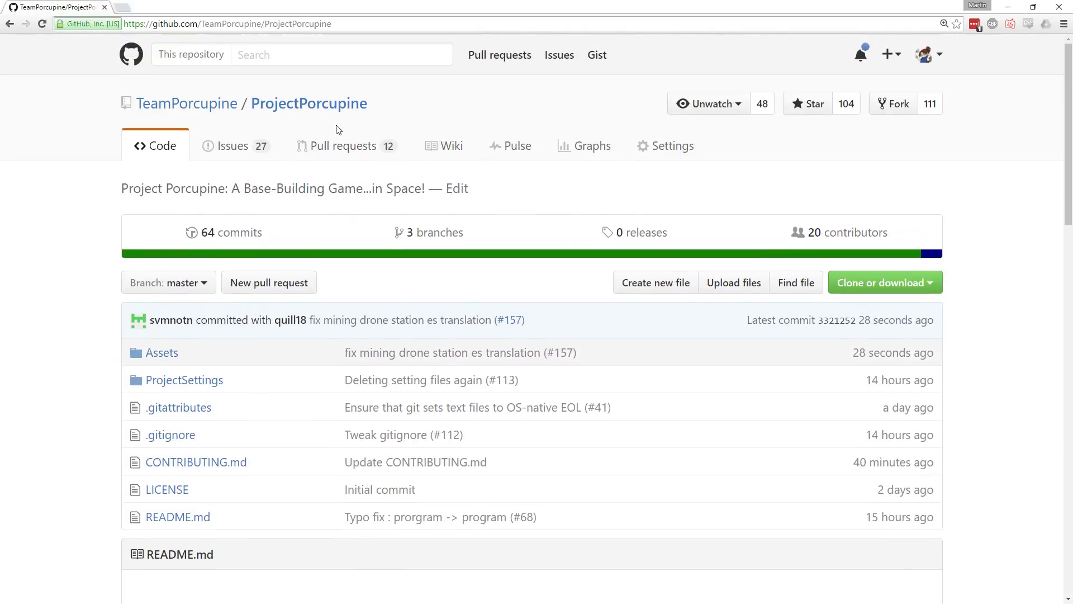
pyautogui.click(322, 155)
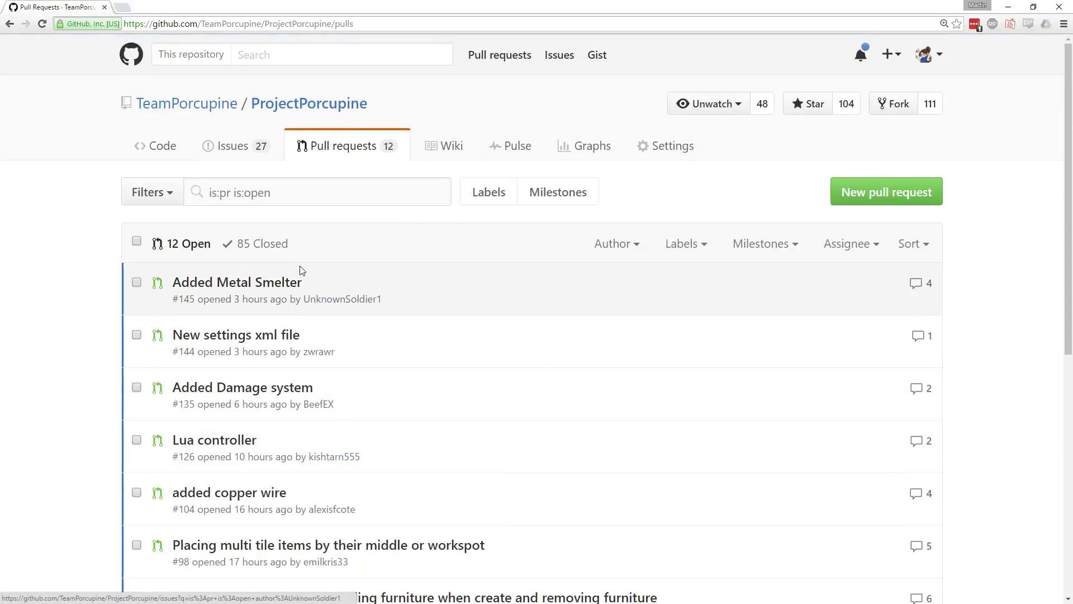
pyautogui.scroll(-1, 307, 306)
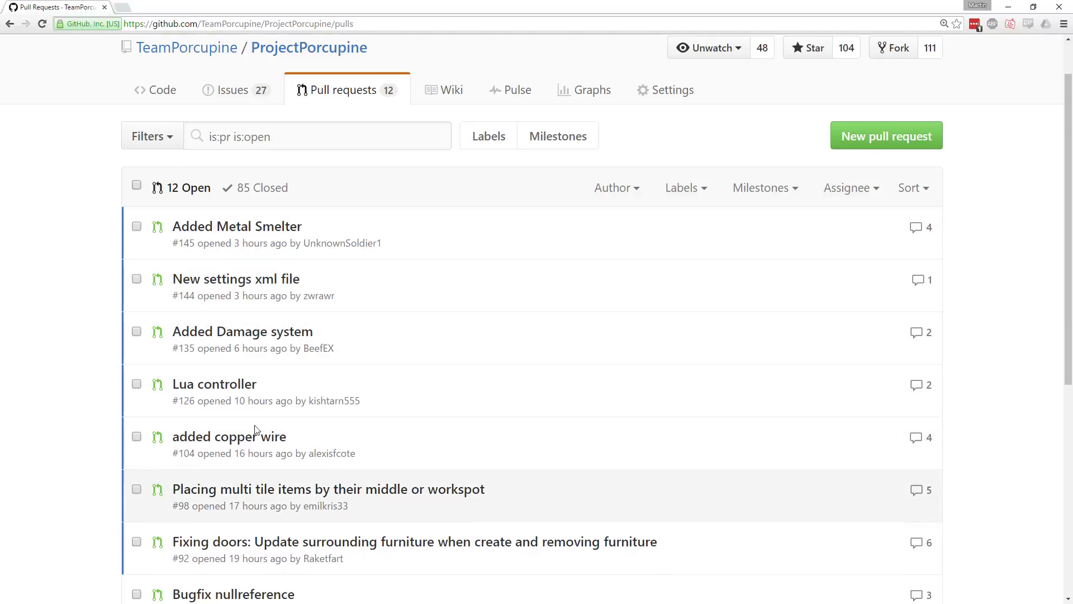
pyautogui.scroll(1, 87, 295)
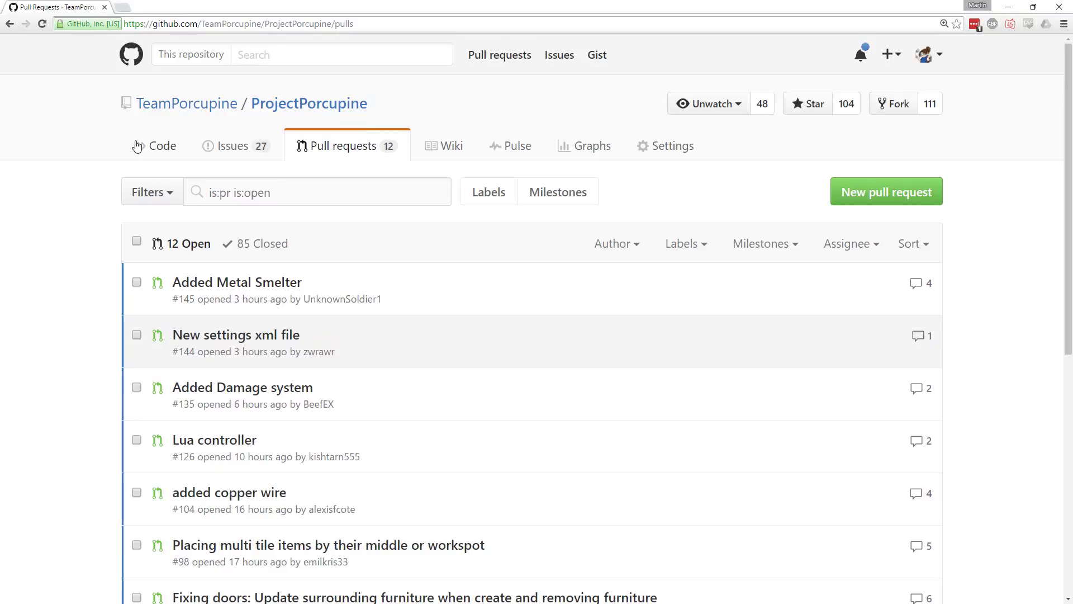
pyautogui.click(155, 146)
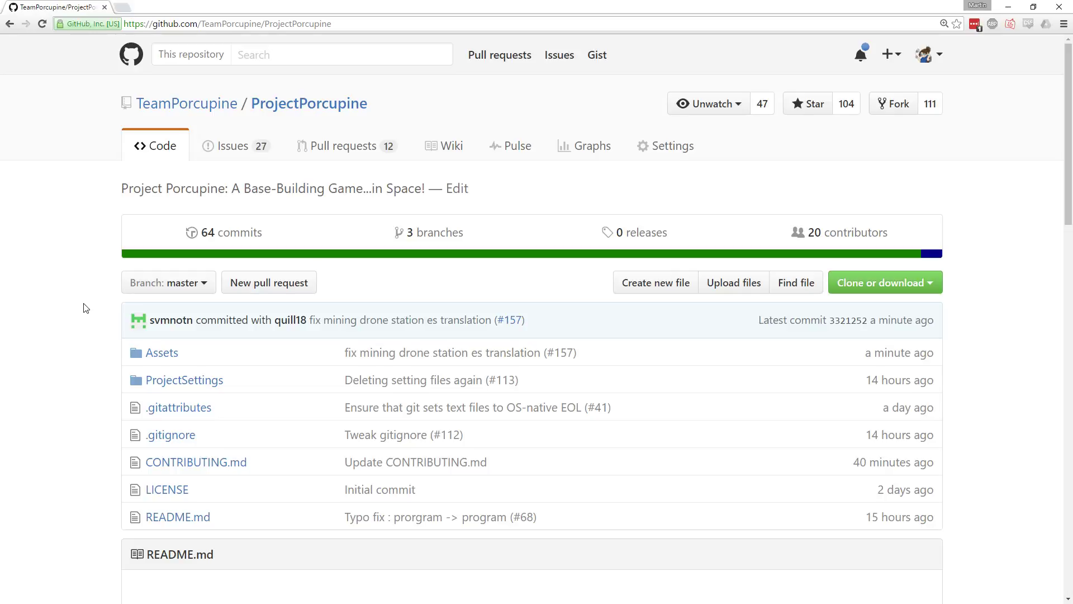
pyautogui.scroll(-3, 86, 308)
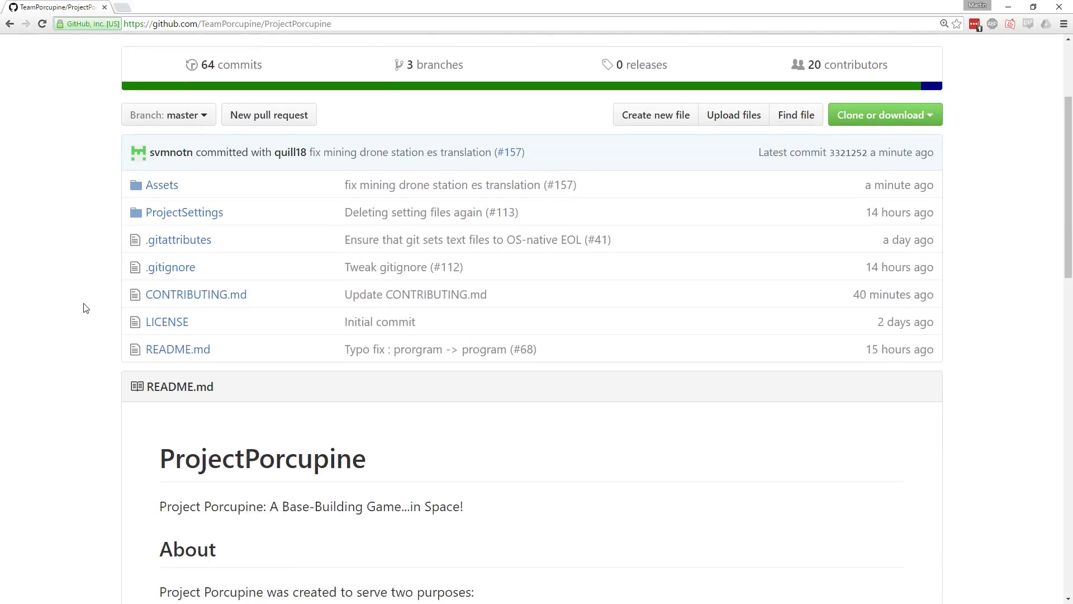
pyautogui.scroll(-12, 82, 311)
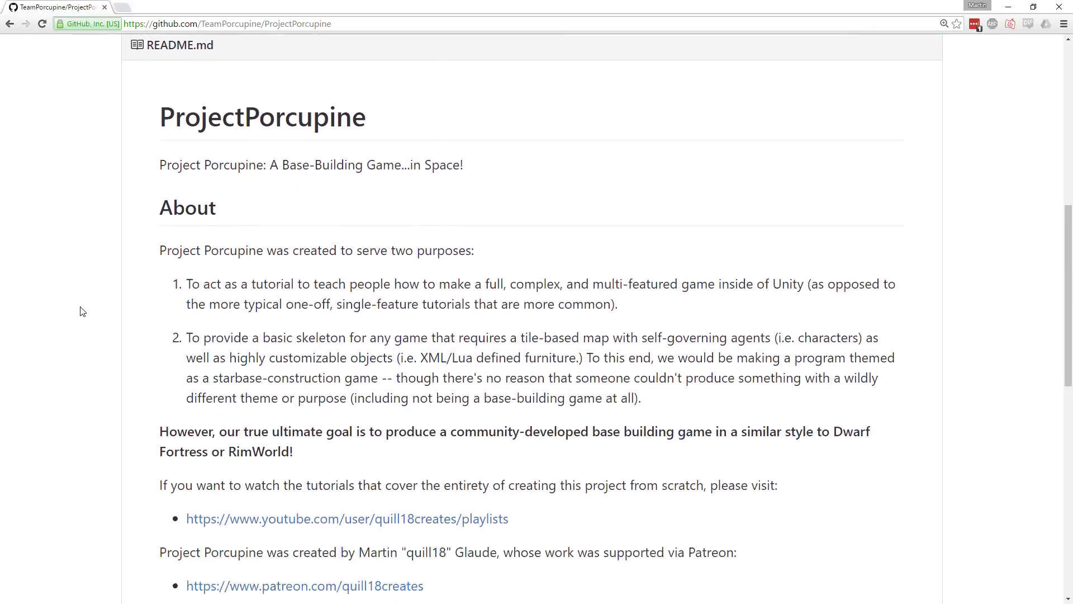
pyautogui.scroll(5, 82, 312)
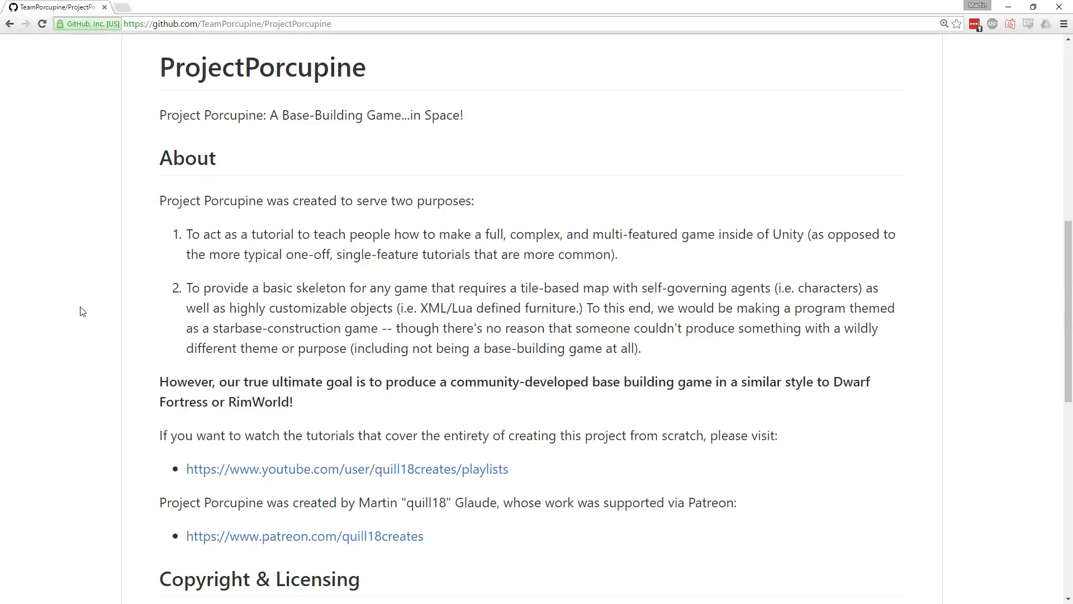
pyautogui.scroll(3, 78, 313)
pyautogui.scroll(-3, 249, 274)
pyautogui.scroll(7, 85, 325)
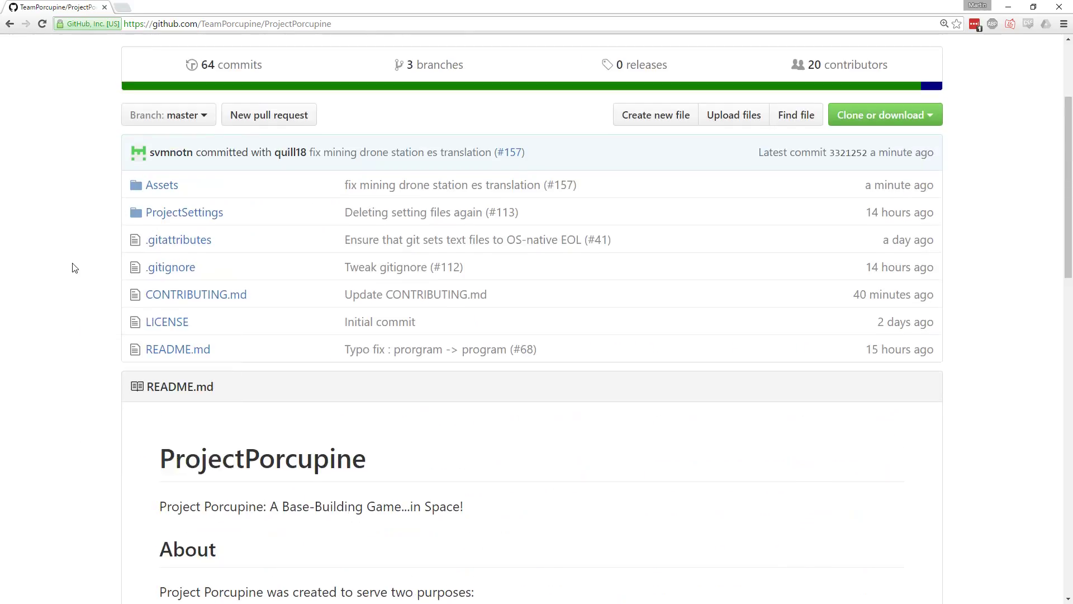
pyautogui.scroll(2, 71, 272)
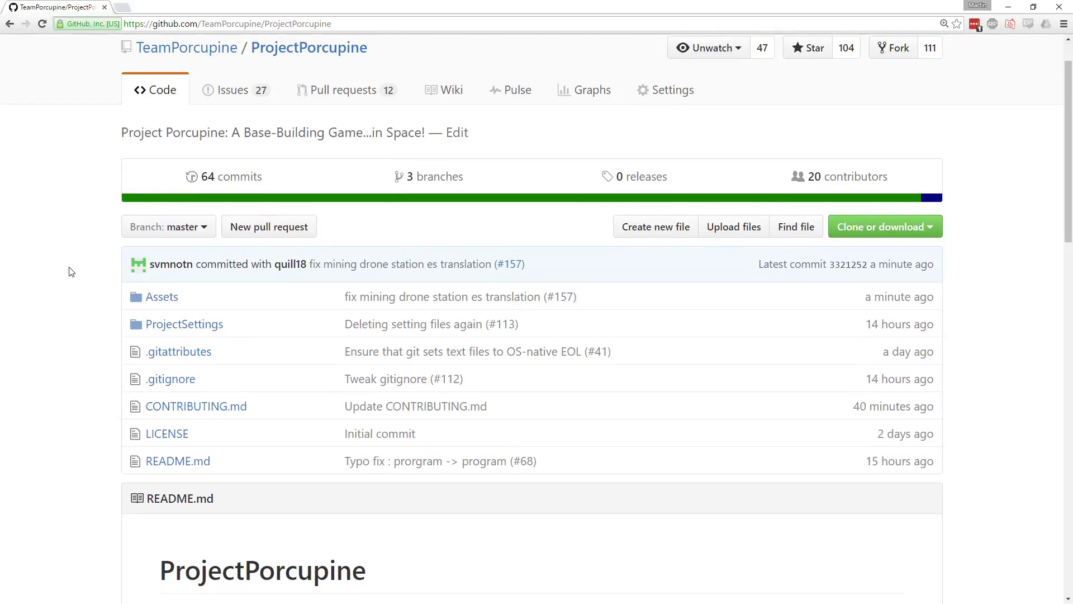
pyautogui.scroll(-5, 71, 272)
pyautogui.scroll(-14, 71, 272)
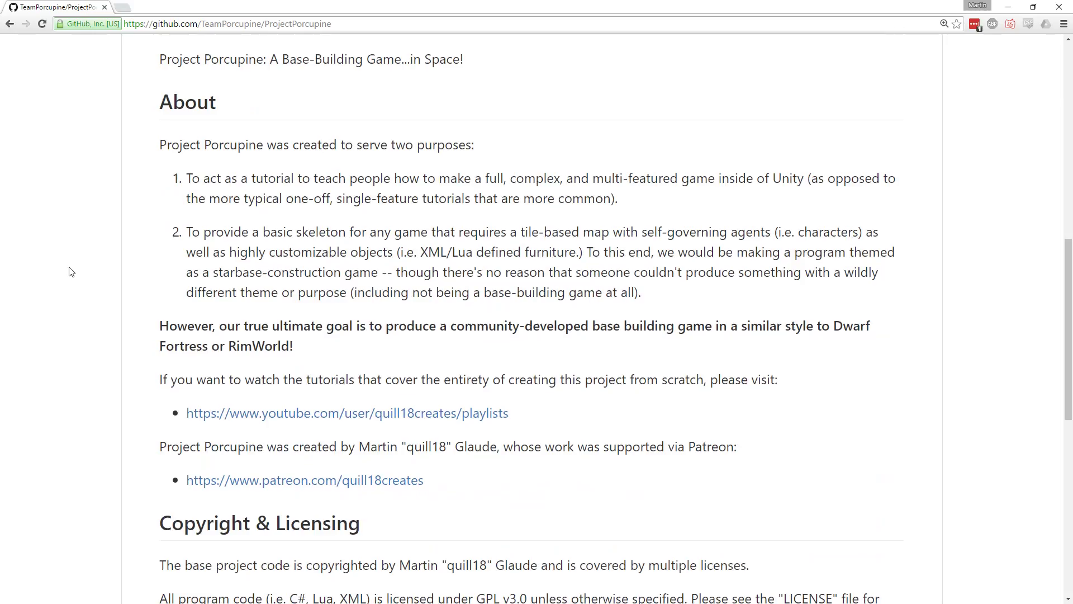
pyautogui.scroll(-3, 71, 272)
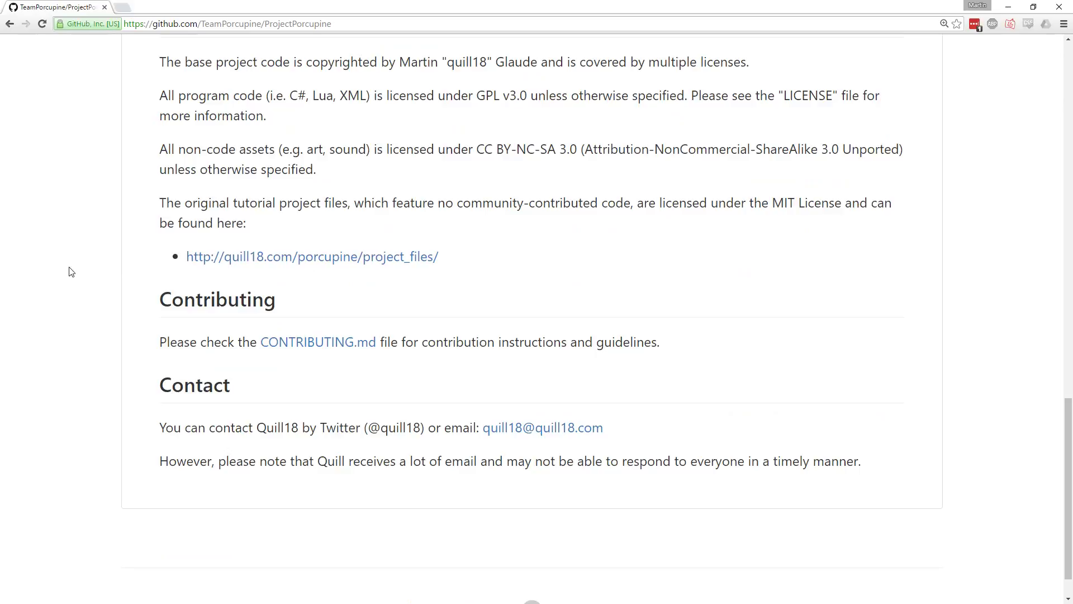
pyautogui.scroll(20, 577, 293)
# - Browse the 27 open issues, then return to the 12 open pull requests
pyautogui.click(260, 145)
pyautogui.scroll(-16, 846, 312)
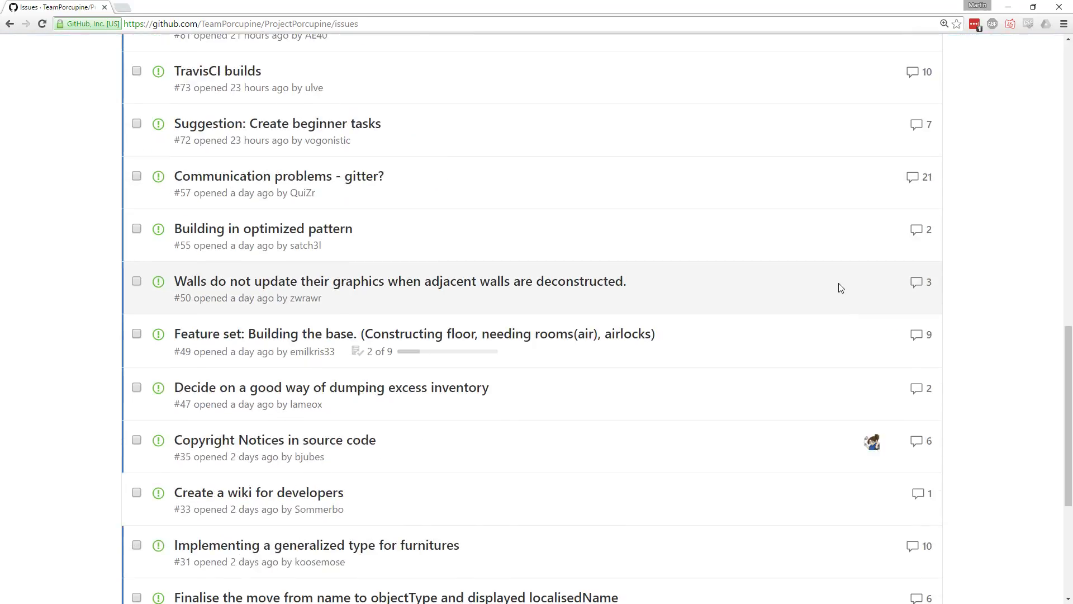
pyautogui.scroll(1, 104, 205)
pyautogui.scroll(15, 103, 206)
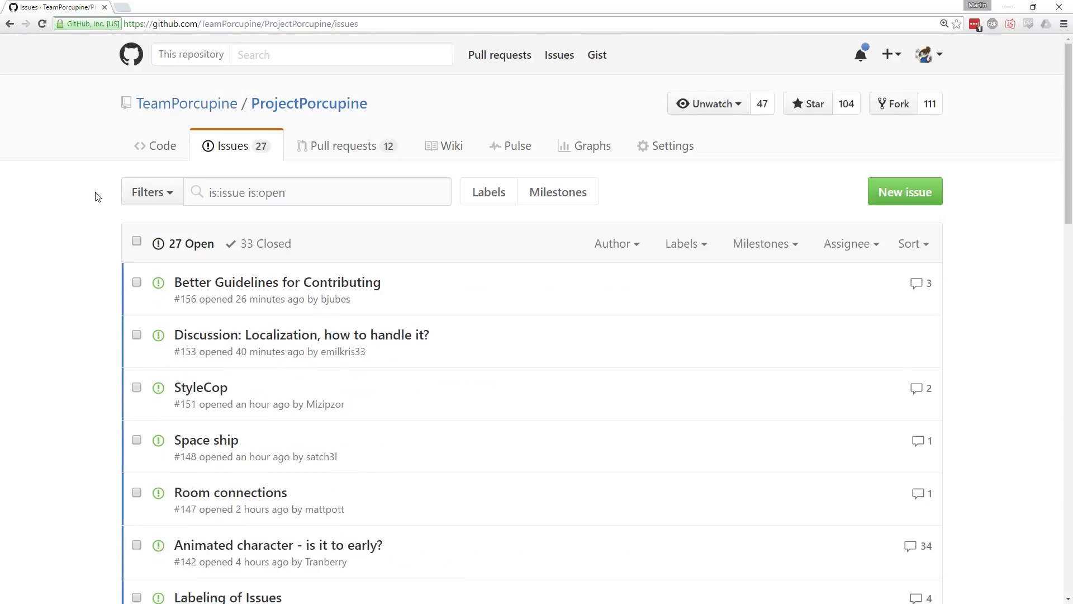
pyautogui.click(388, 155)
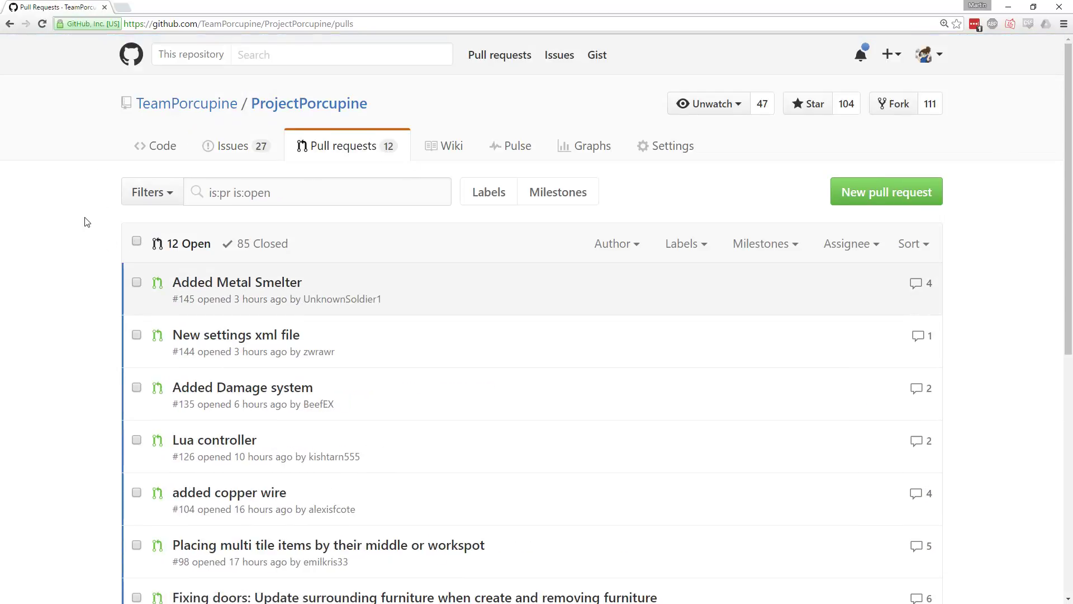